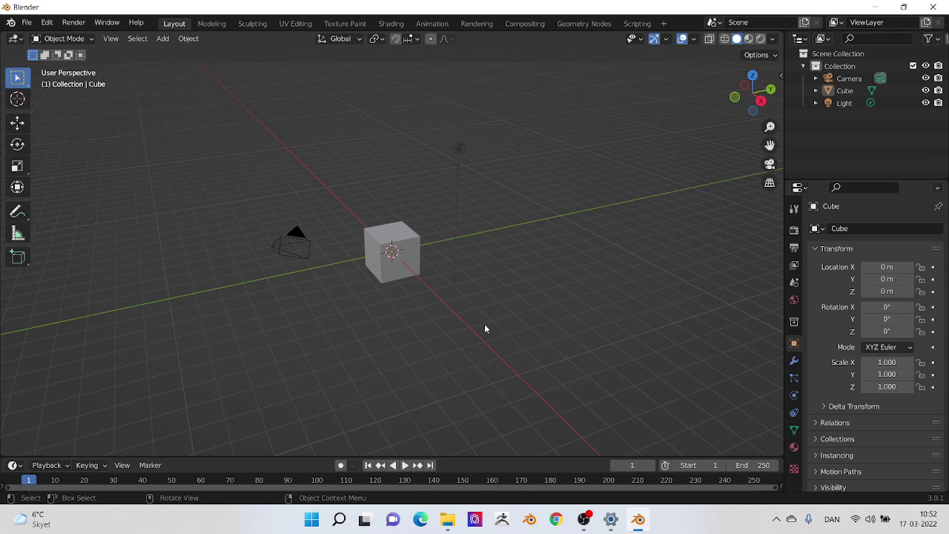
Delete the default cube and switch to the front orthographic view.
click(405, 256)
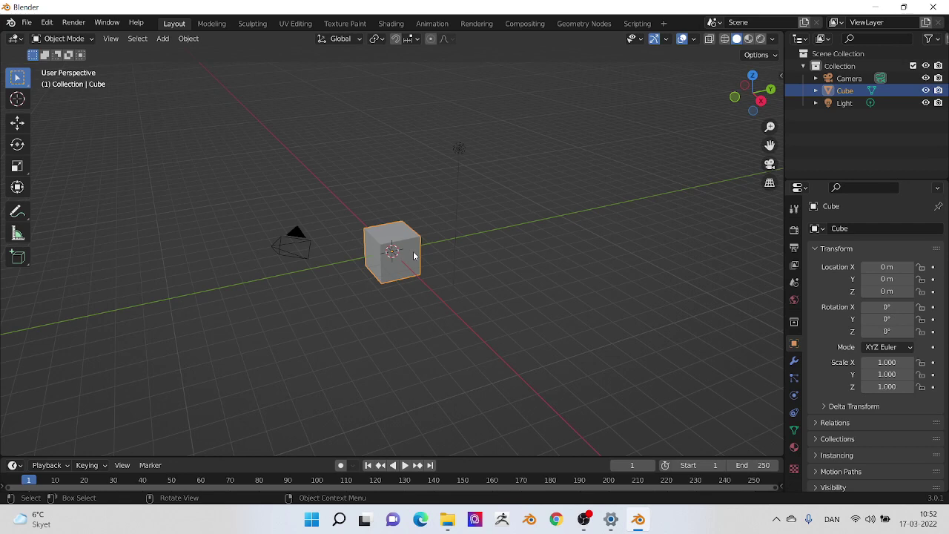
key(Delete)
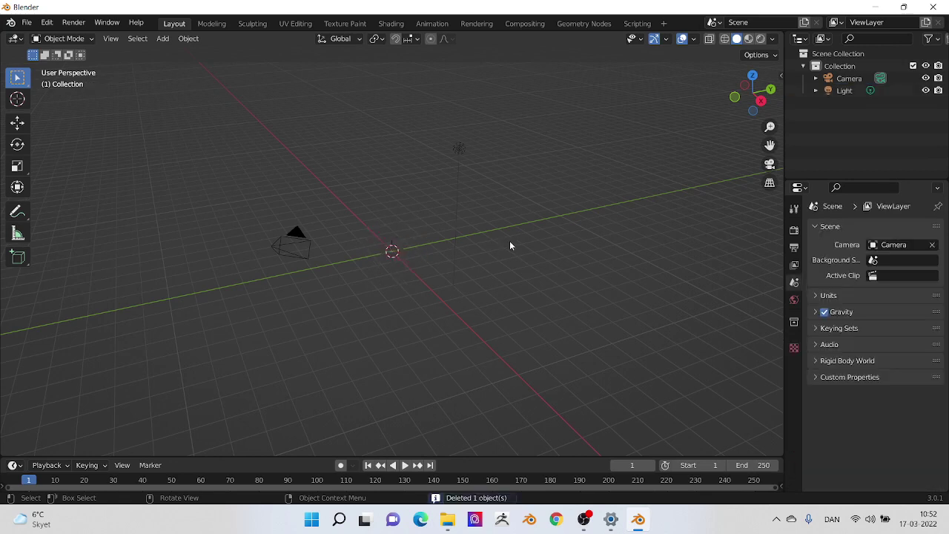
key(KP_1)
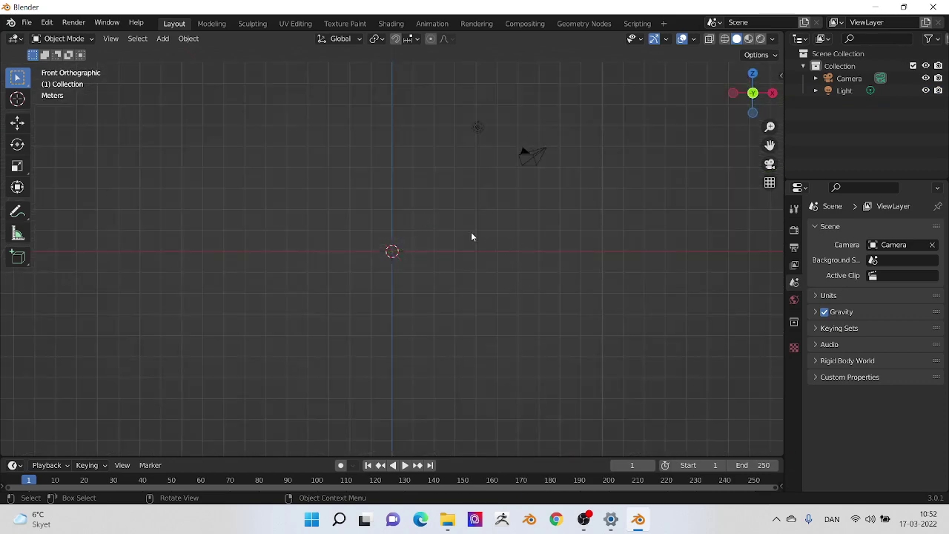
Add the vase photo hbs281105_cmulticolored.jpg from the Pictures folder as a reference image.
key(shift+a)
mouse_move(471, 236)
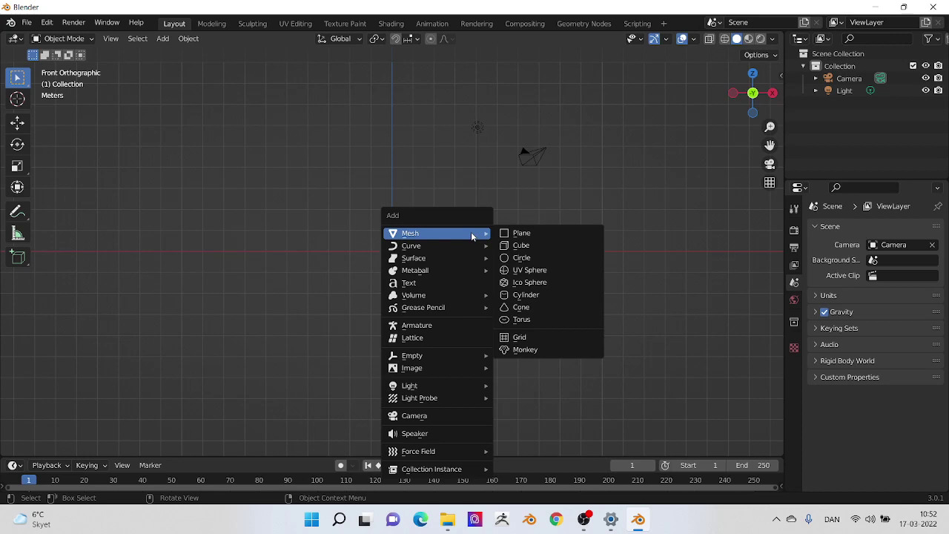
mouse_move(425, 372)
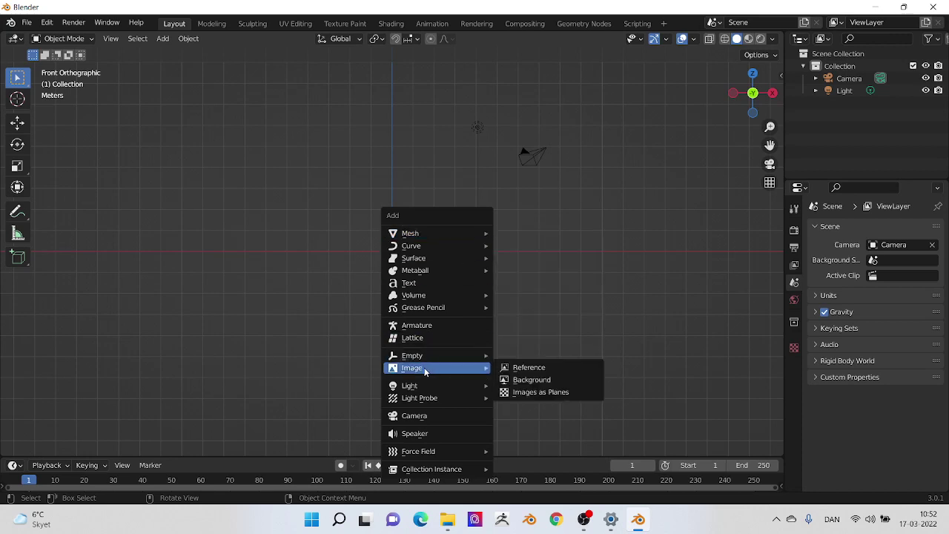
click(543, 371)
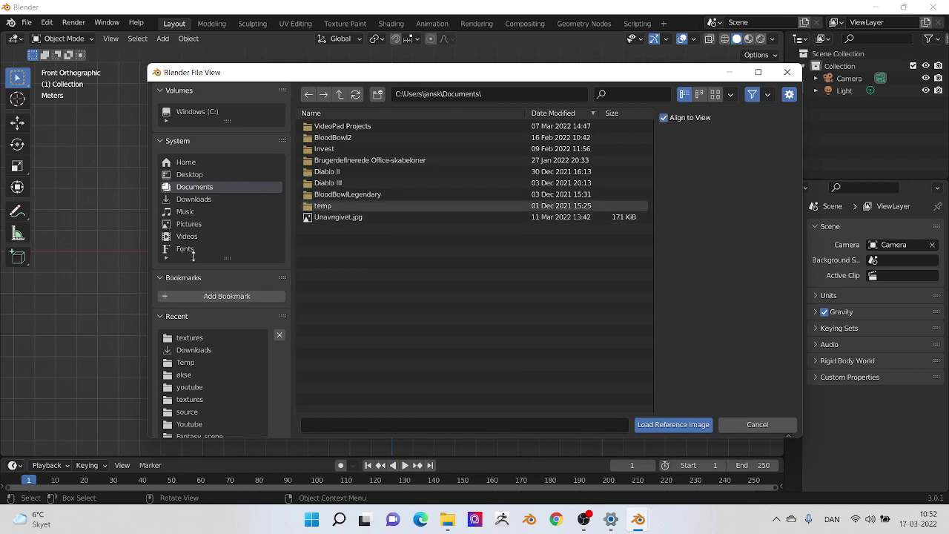
click(199, 225)
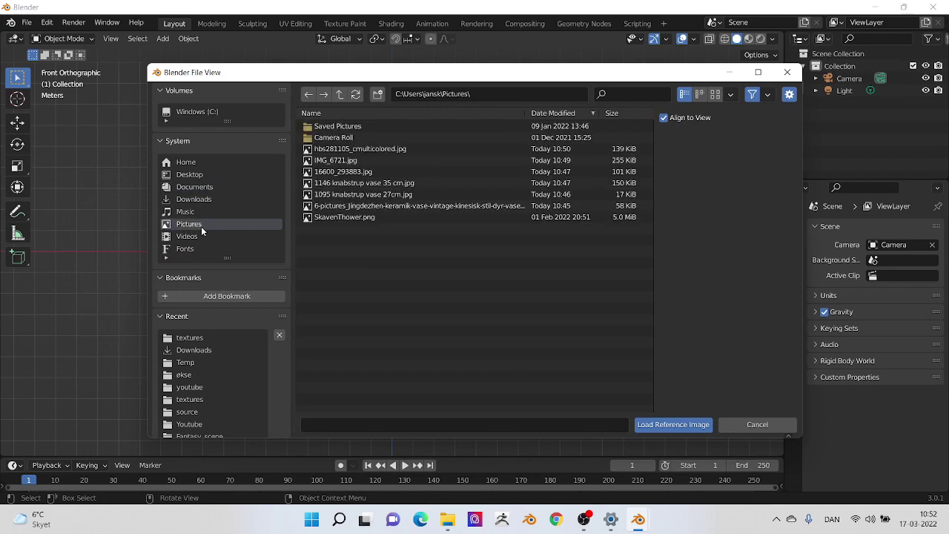
click(715, 94)
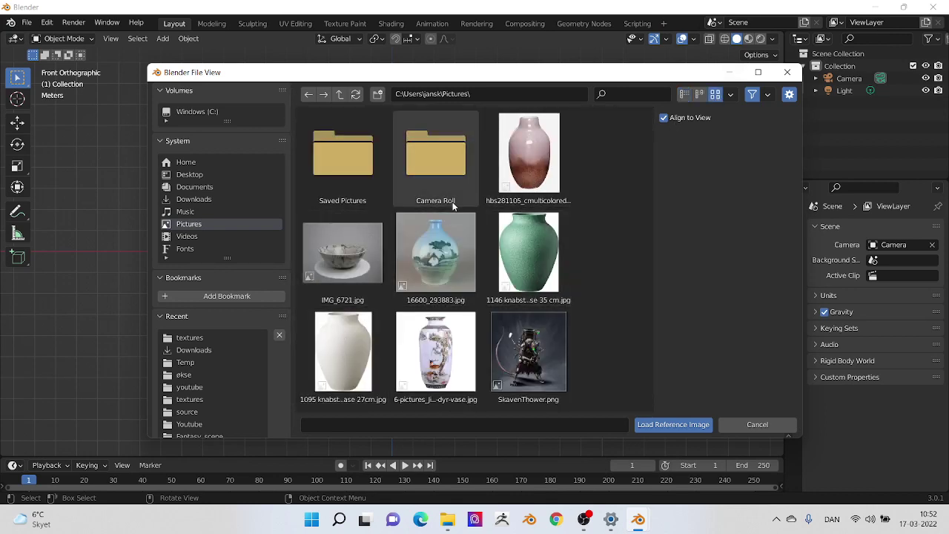
click(519, 165)
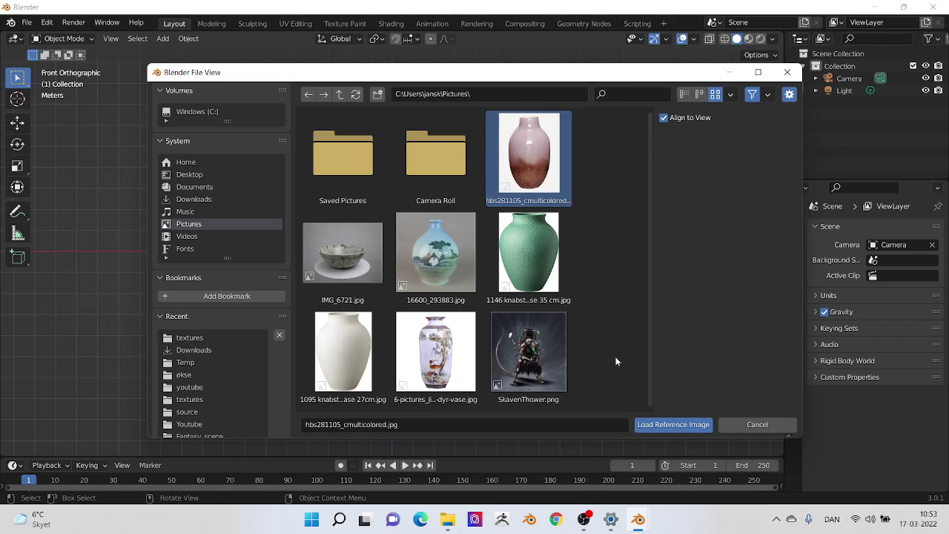
click(657, 428)
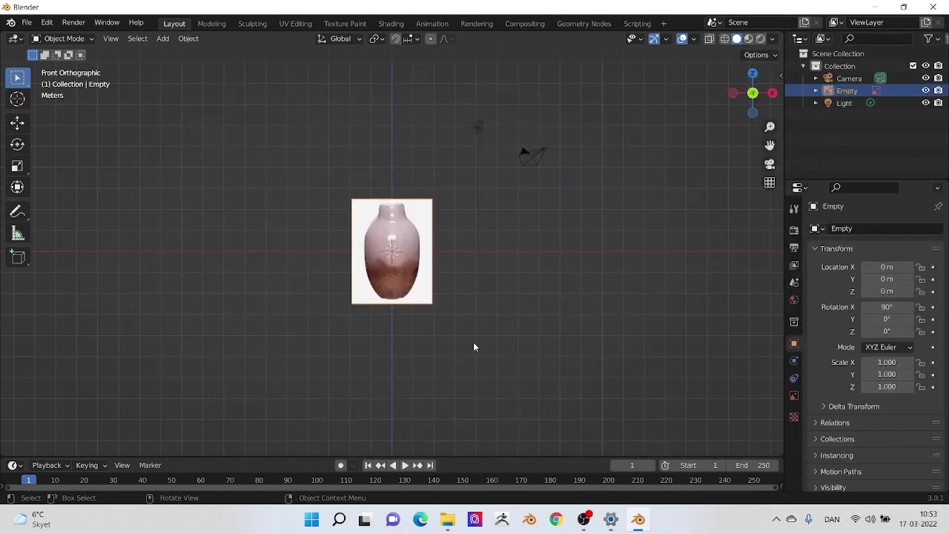
Move the vase reference image up about 2.23 m along Z so the vase's base sits at the world origin.
scroll(442, 320, up, 5)
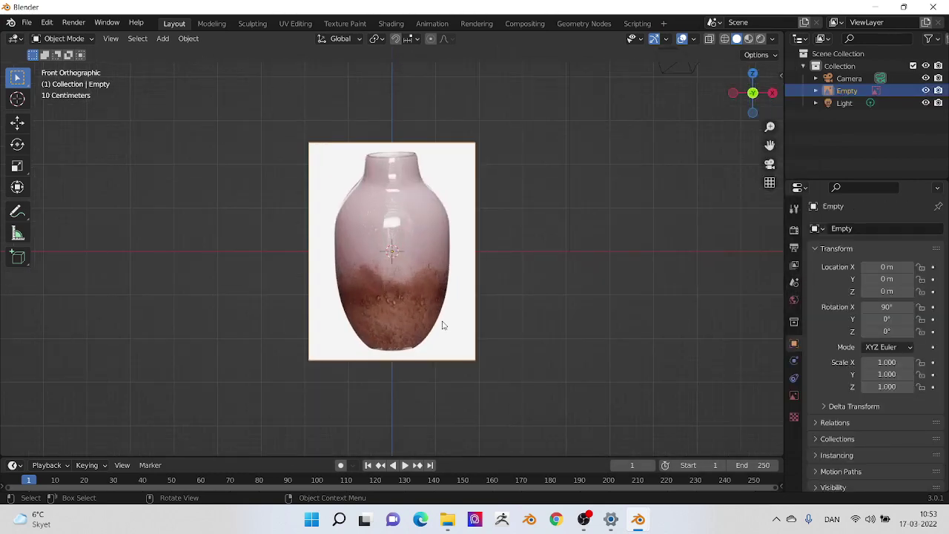
click(481, 153)
click(461, 145)
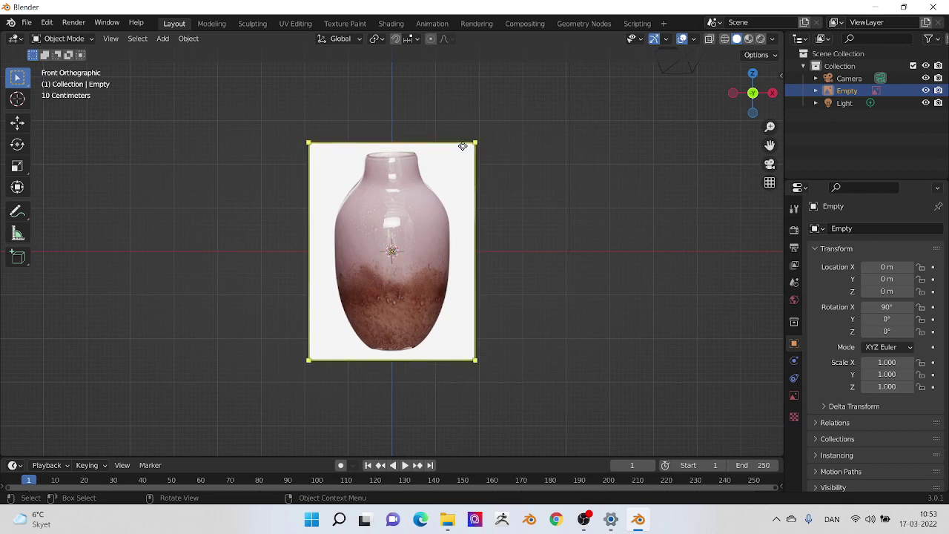
click(458, 158)
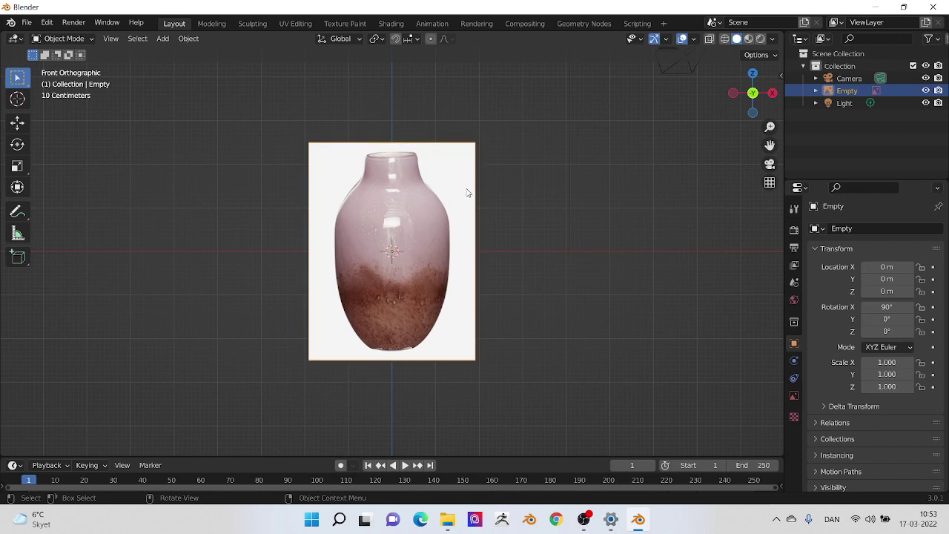
click(472, 157)
key(g)
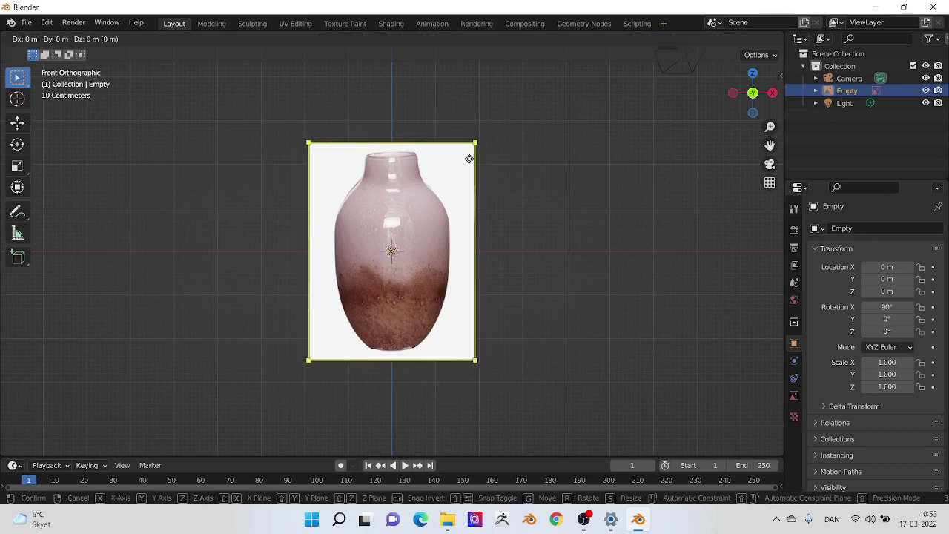
key(z)
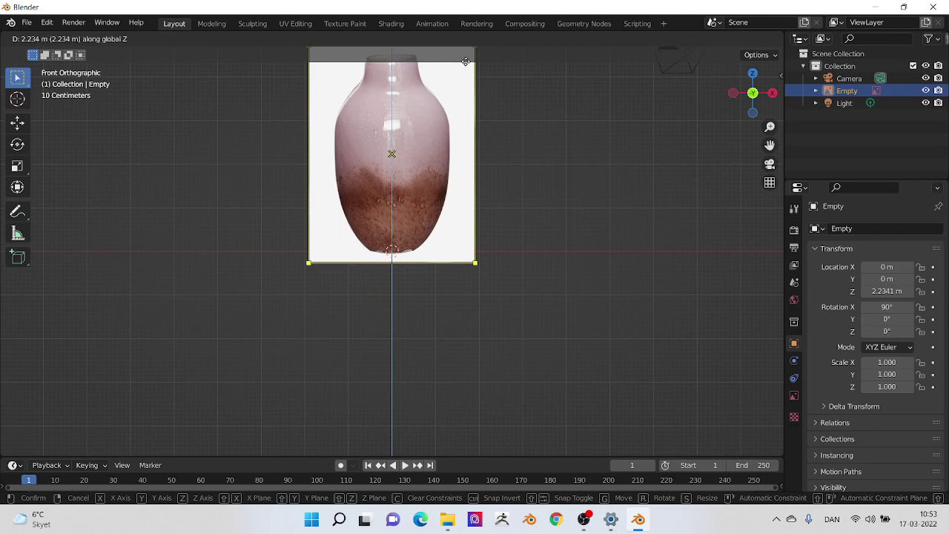
click(466, 62)
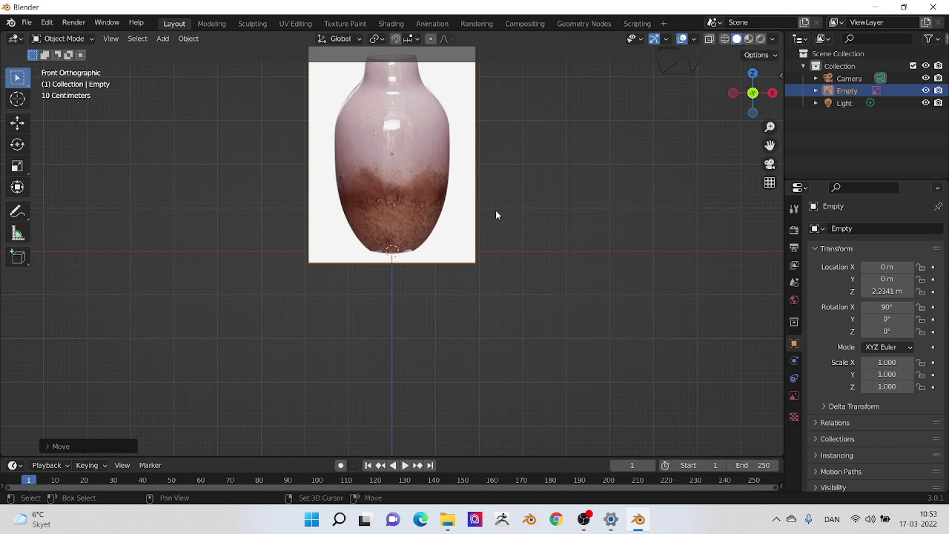
Add a cube mesh and merge all its vertices at center into a single point.
key(shift+a)
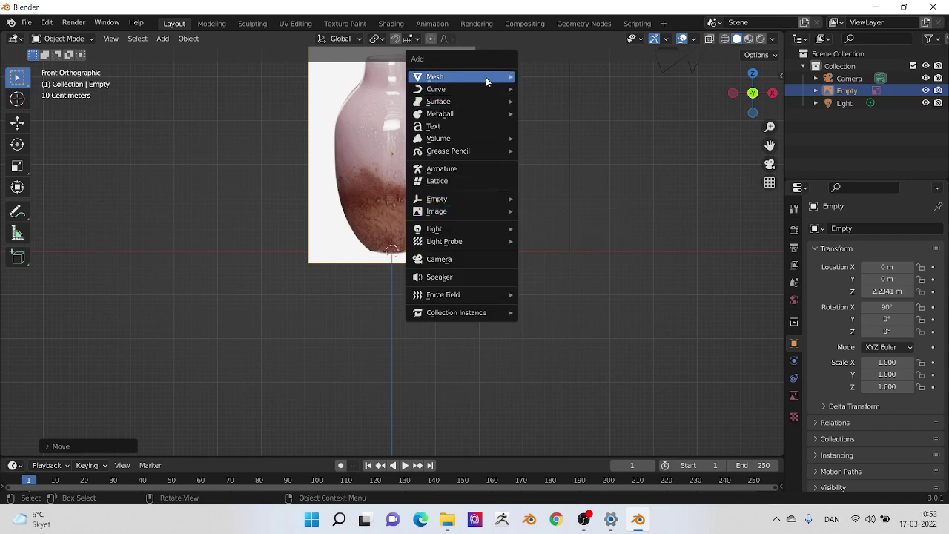
mouse_move(485, 77)
click(550, 89)
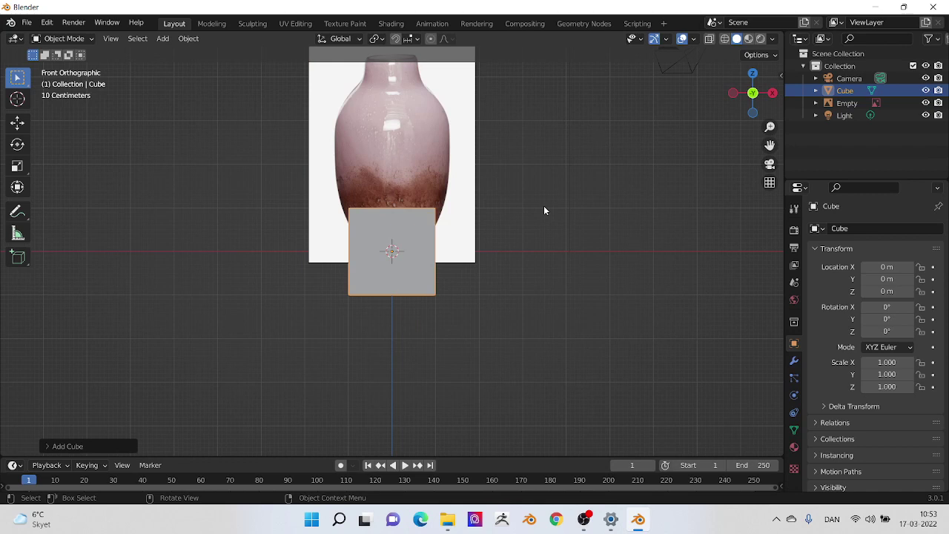
key(Tab)
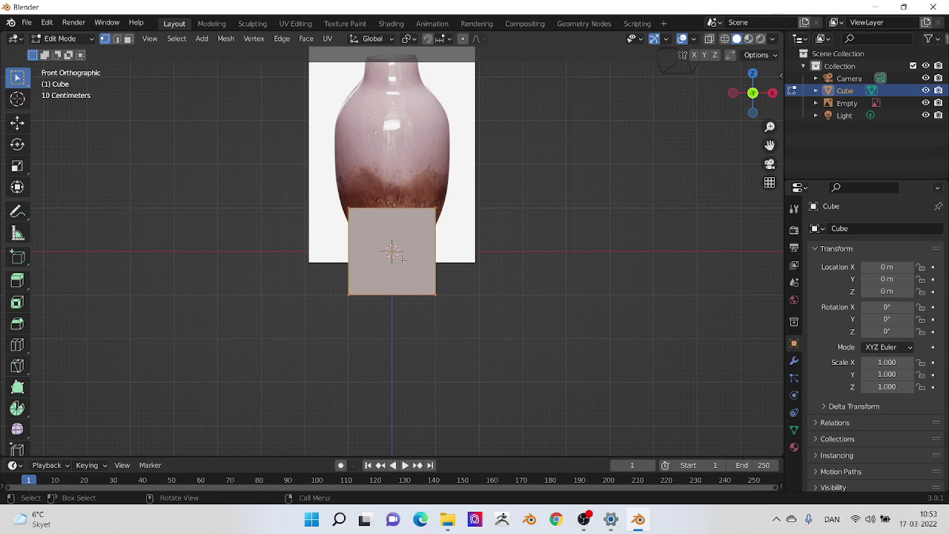
key(m)
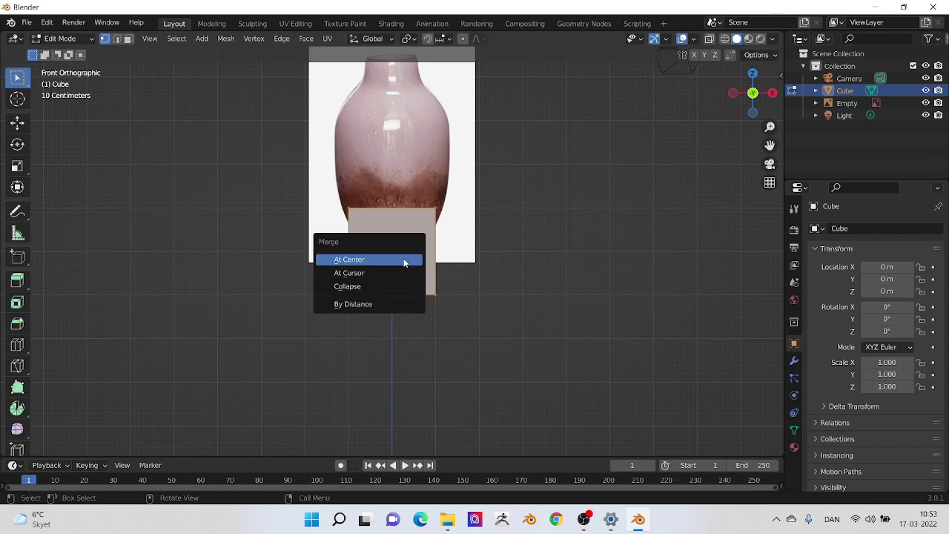
click(404, 260)
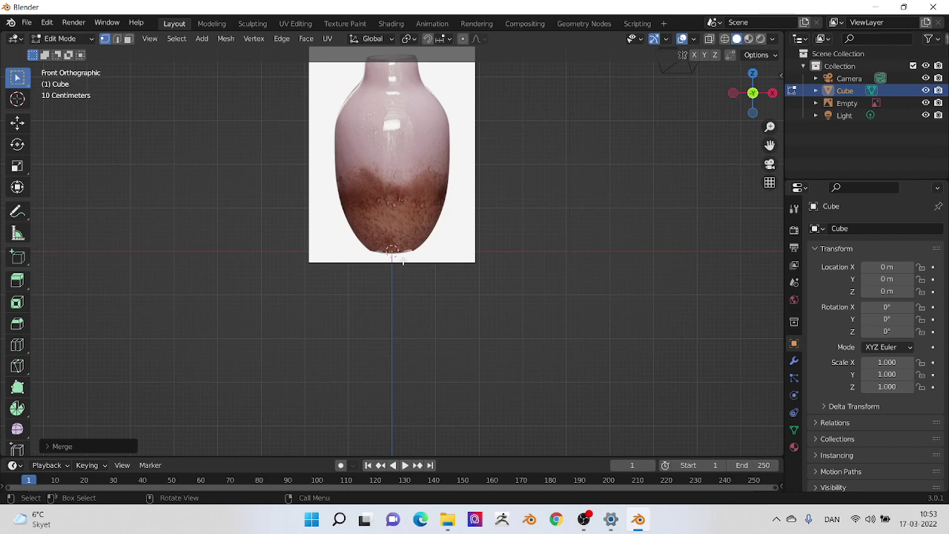
Extrude the single vertex about 0.44 m along X to the right end of the vase's base.
scroll(404, 228, down, 2)
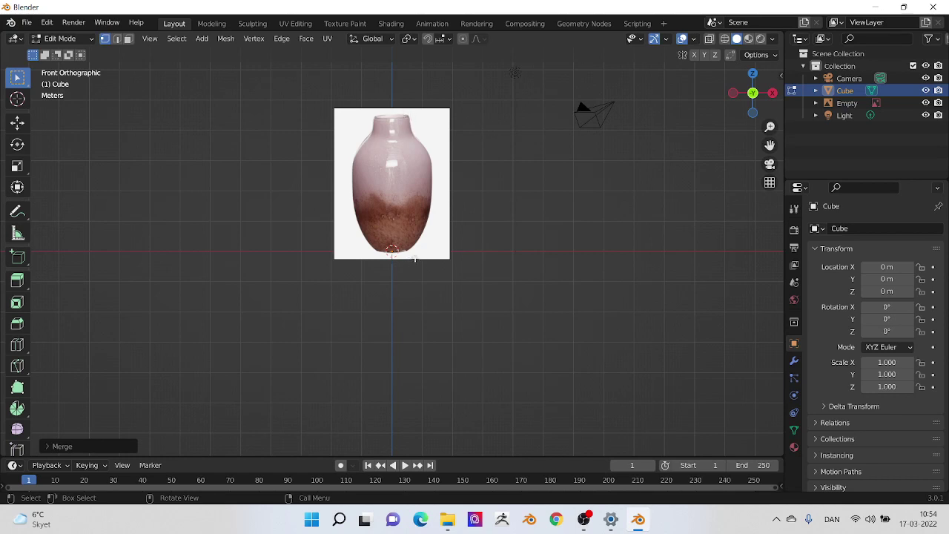
scroll(399, 253, up, 1)
scroll(398, 251, up, 2)
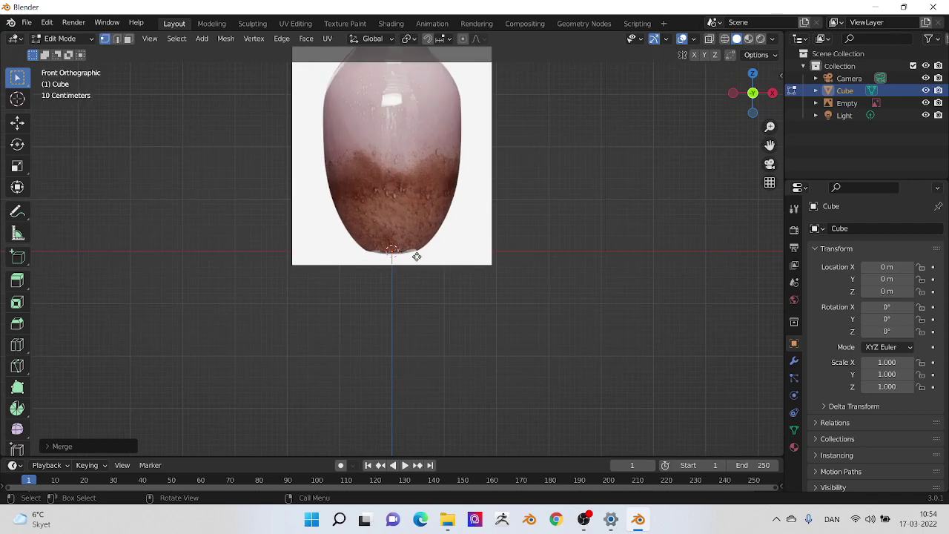
key(g)
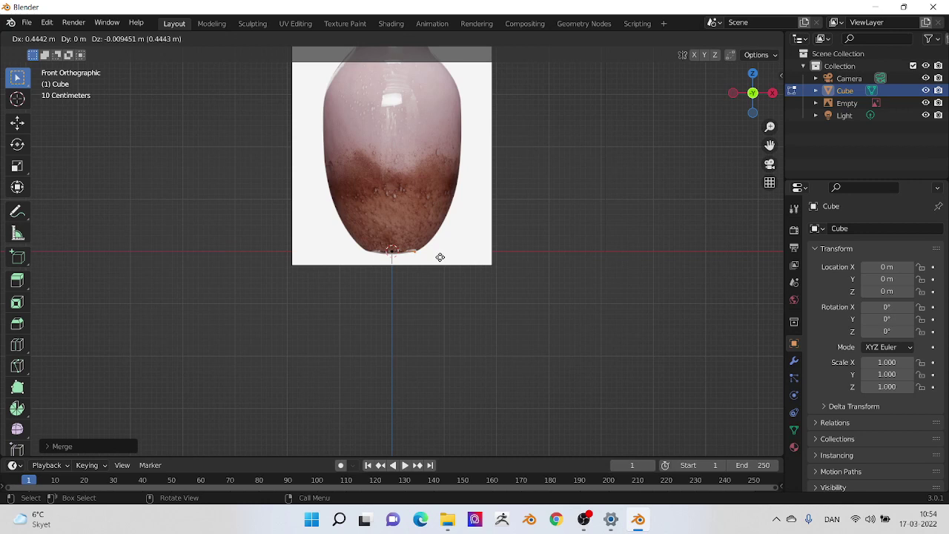
key(x)
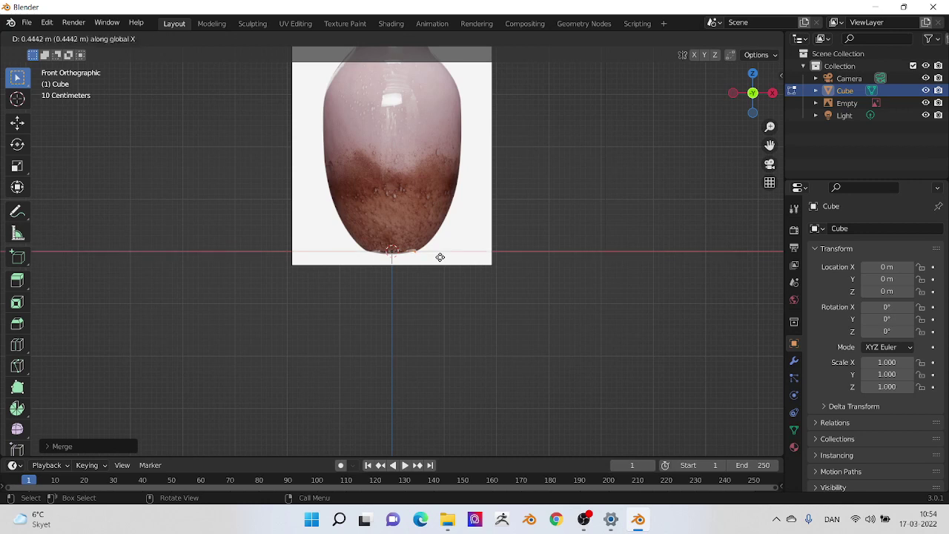
click(441, 257)
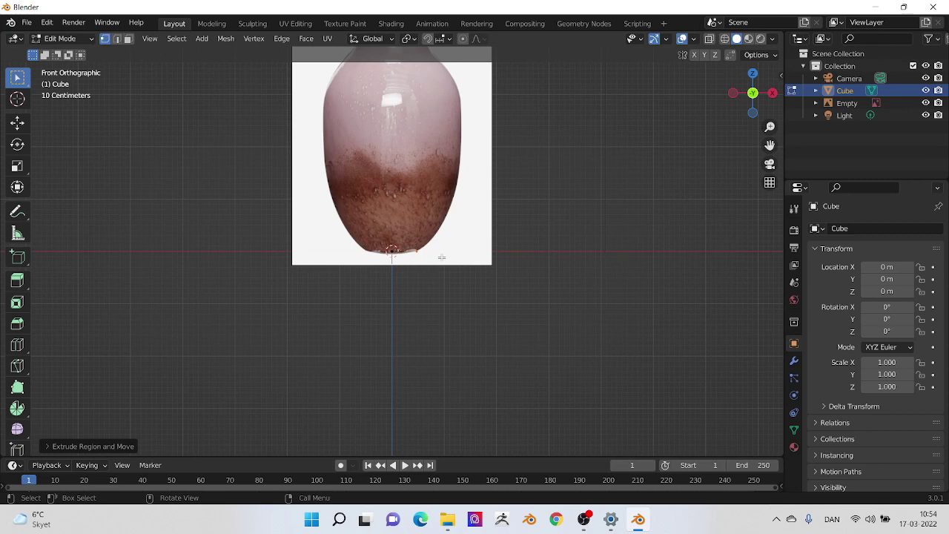
Extrude three more vertices up the vase's right contour, from the base corner to the upper body.
key(e)
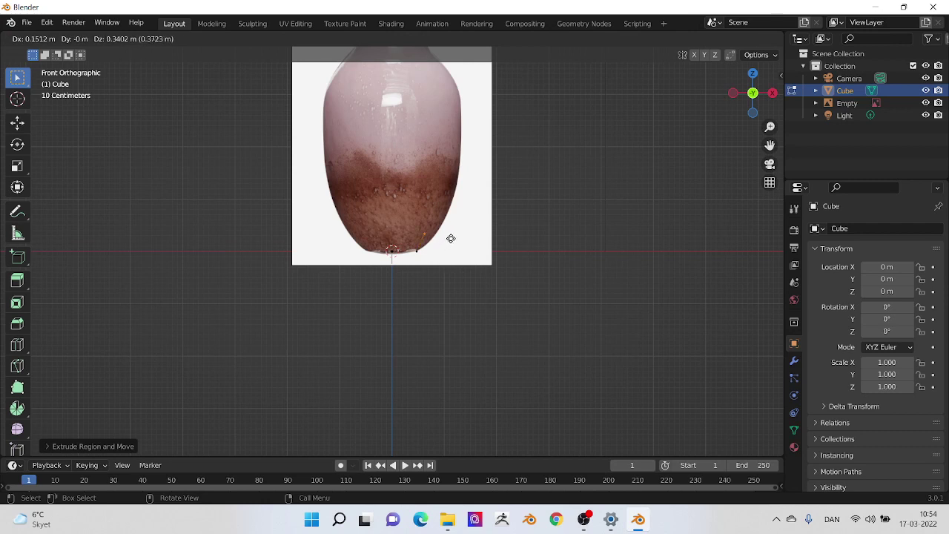
click(469, 227)
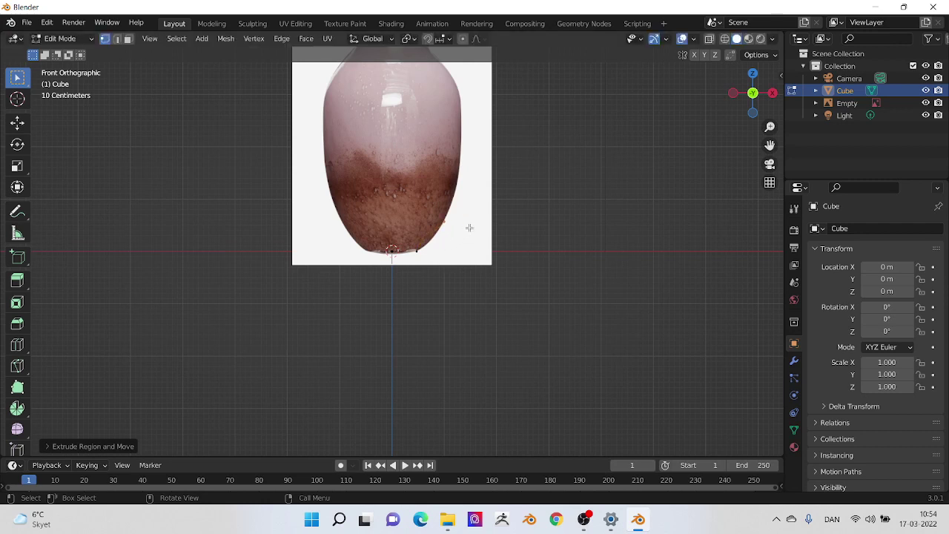
key(e)
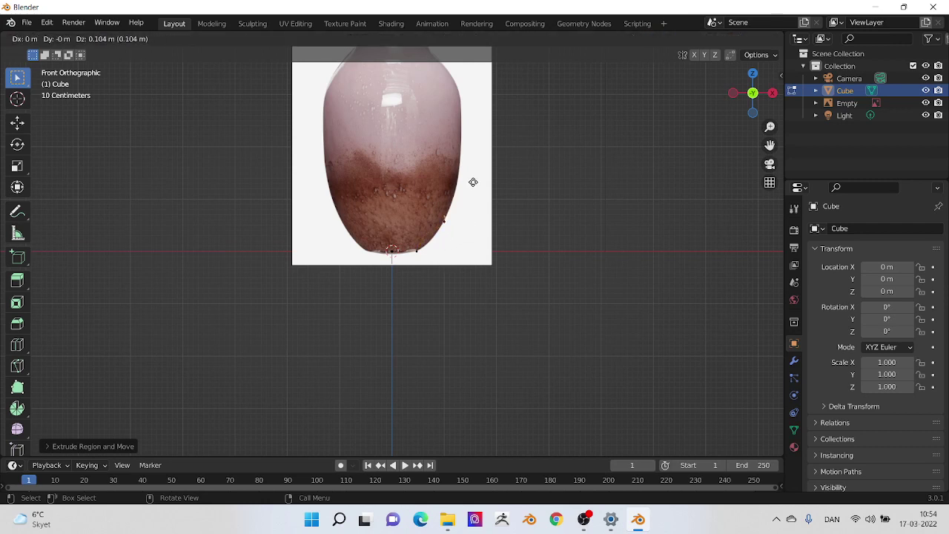
click(488, 135)
key(e)
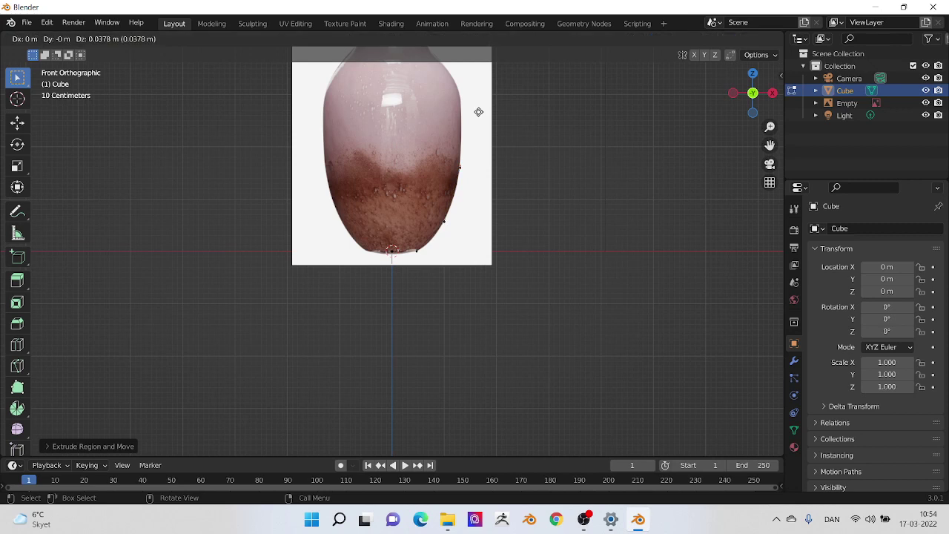
click(479, 64)
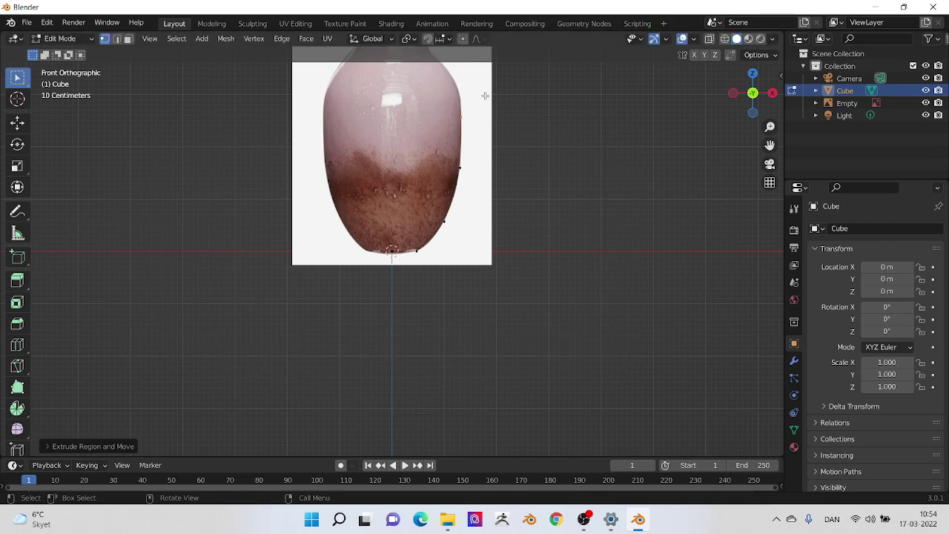
Continue extruding vertices along the vase's right contour, around the shoulder and up the neck to just below the rim.
shift+middle_drag(486, 104, 468, 263)
scroll(467, 262, up, 3)
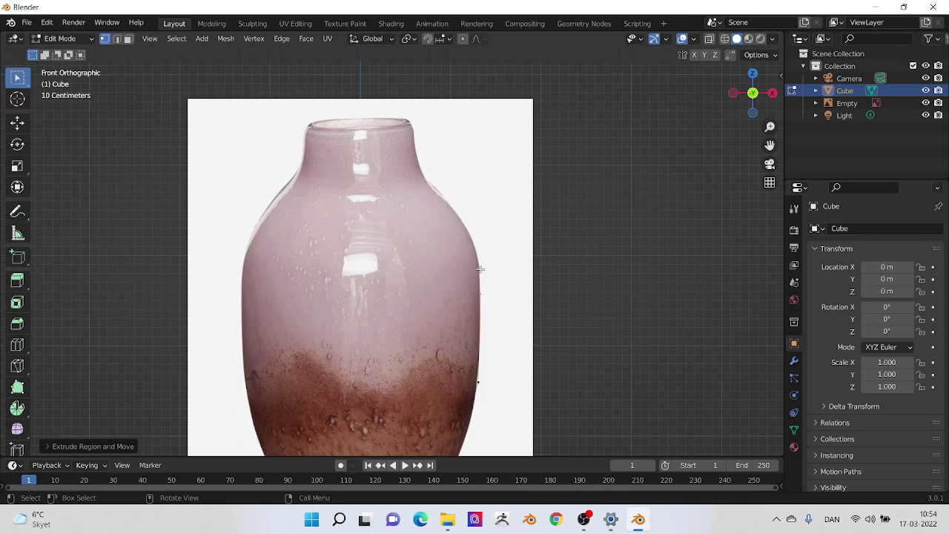
key(e)
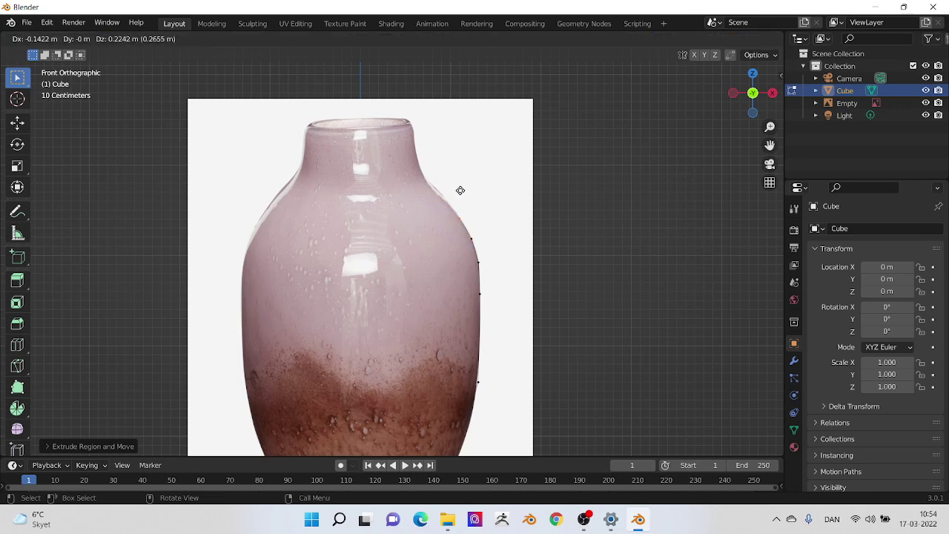
click(421, 139)
key(e)
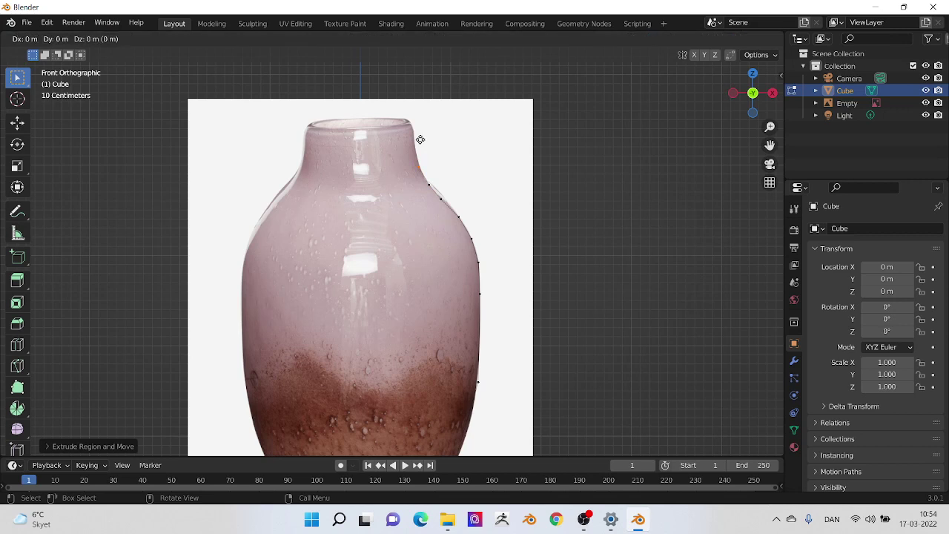
click(416, 110)
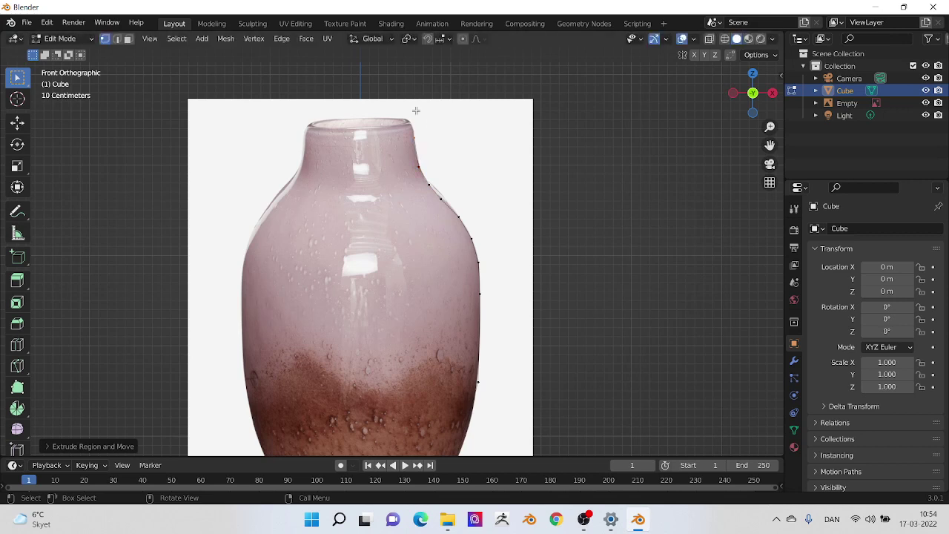
Extrude vertices up the last part of the neck and over the vase's rim to its inner side.
key(e)
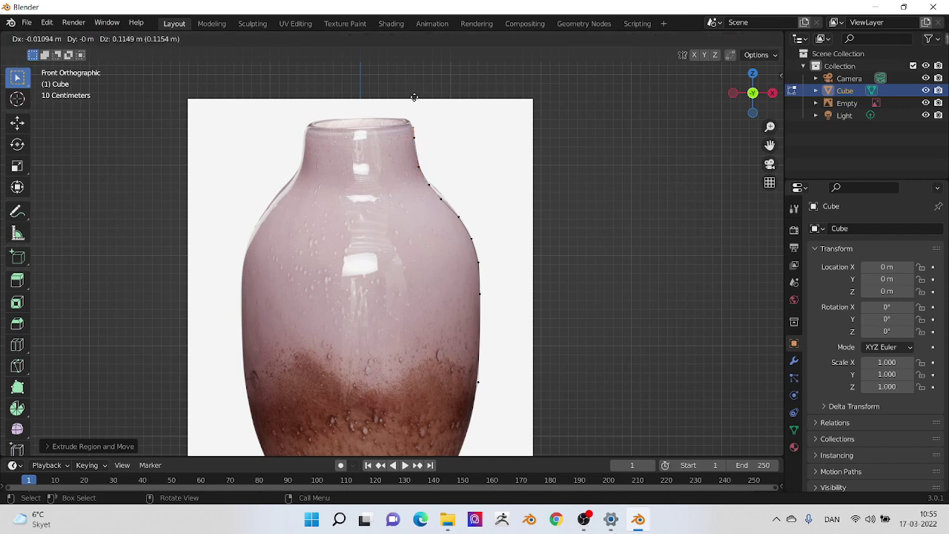
click(413, 97)
key(e)
click(410, 91)
key(e)
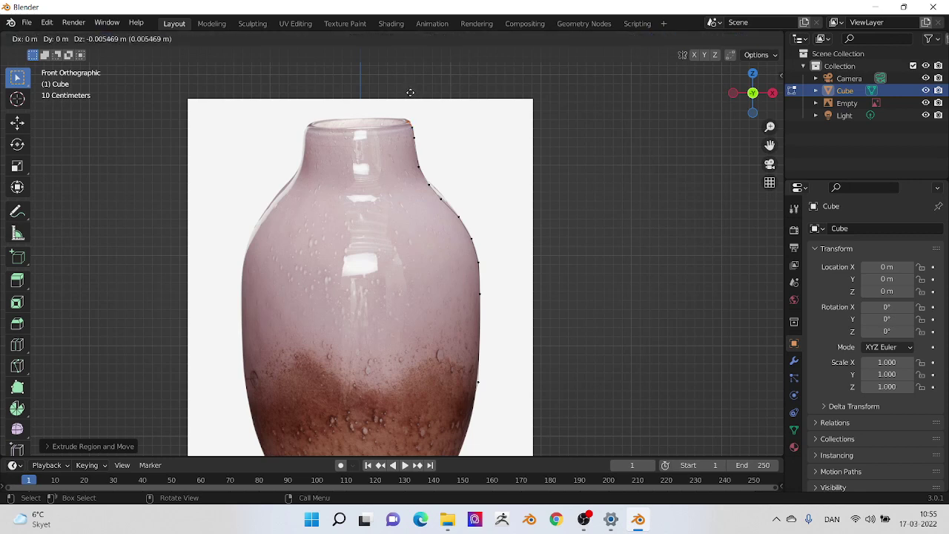
click(406, 91)
key(e)
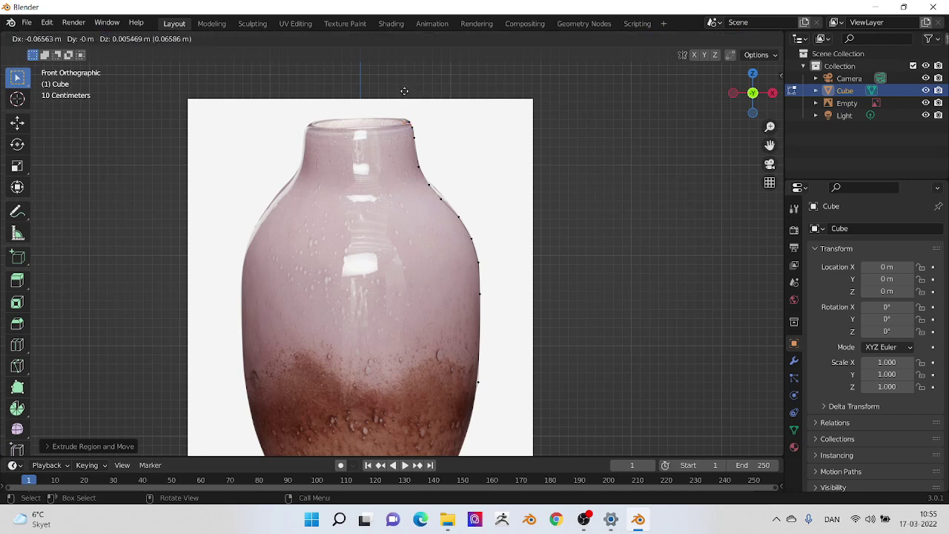
click(407, 91)
key(e)
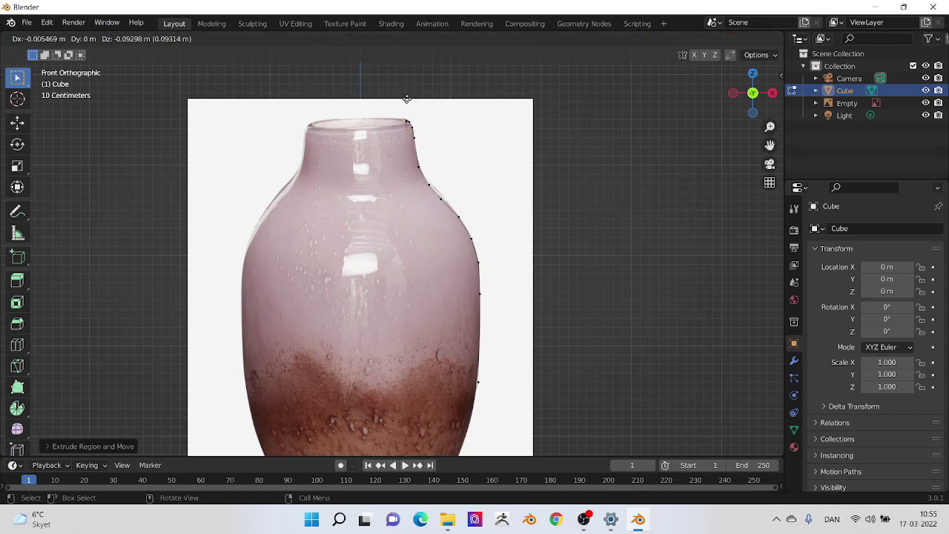
click(405, 95)
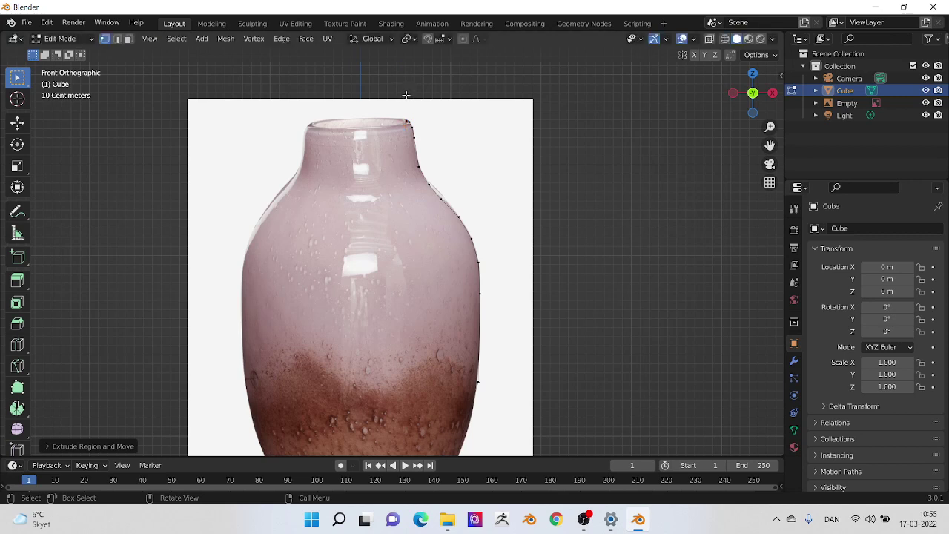
Extrude the inner wall contour down from the rim through neck and shoulder to the mid body, parallel to the outer contour.
key(e)
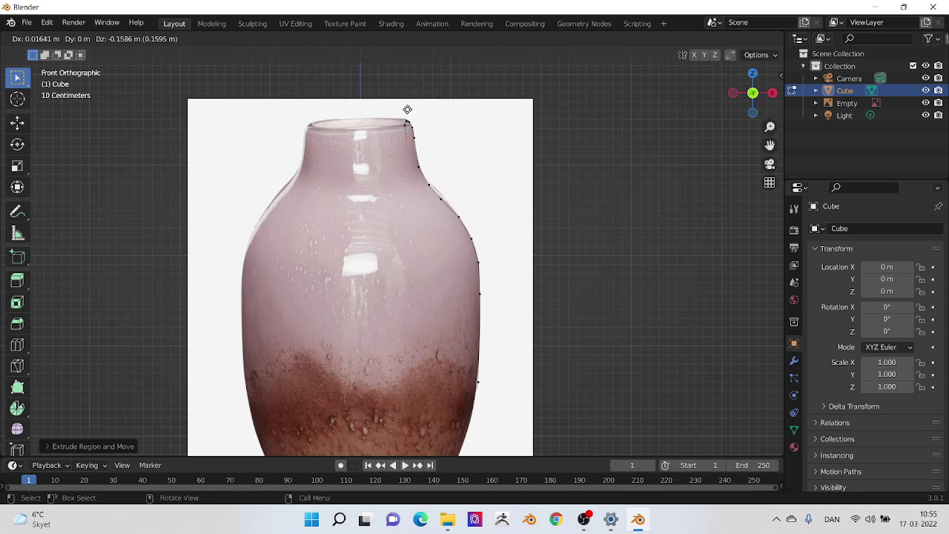
click(407, 109)
key(e)
click(415, 138)
key(e)
click(495, 258)
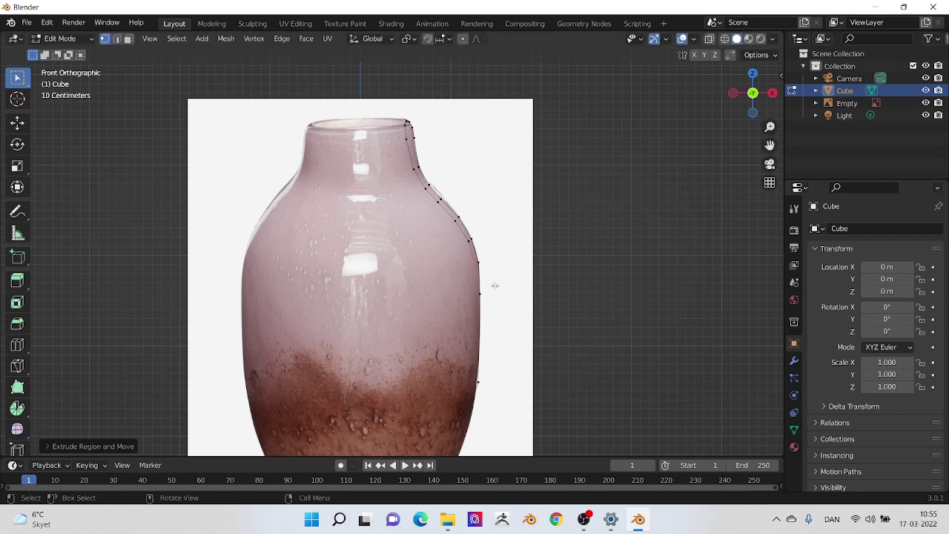
key(e)
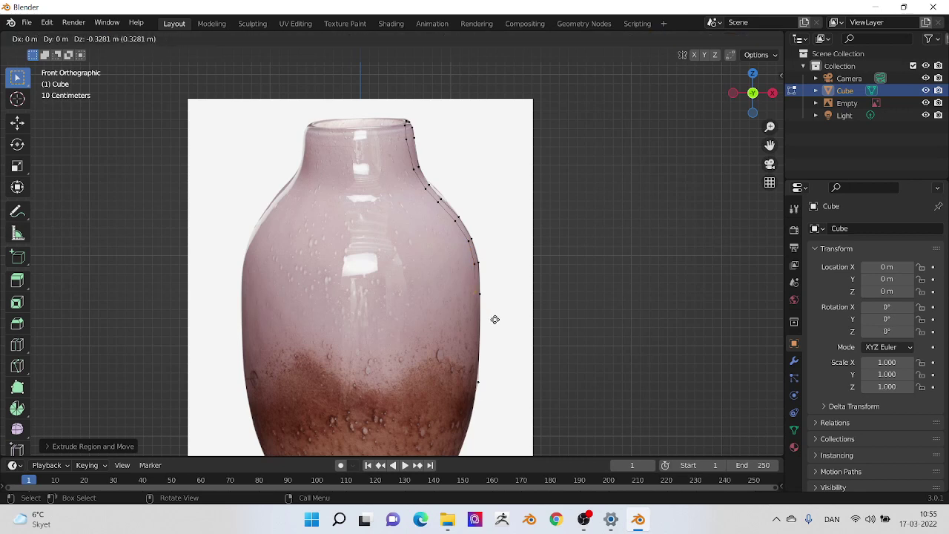
click(495, 320)
key(e)
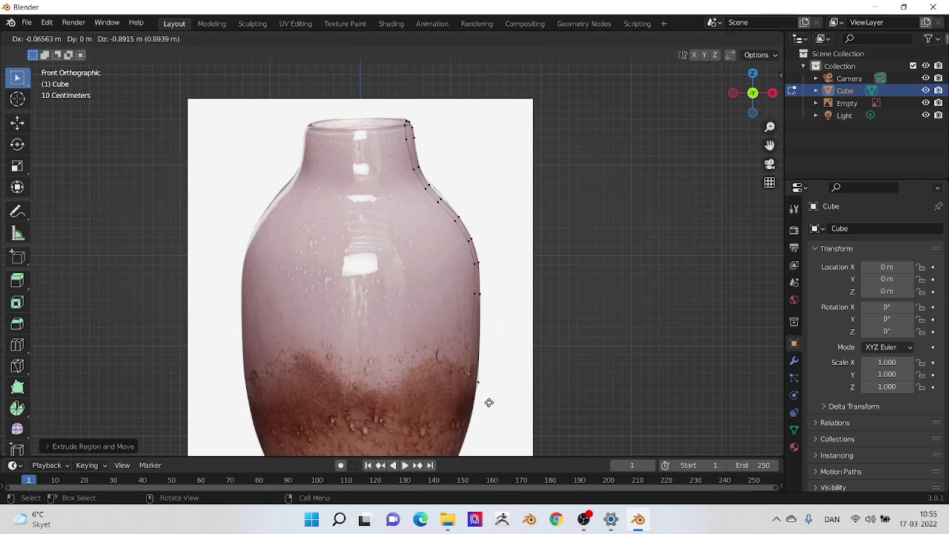
click(491, 407)
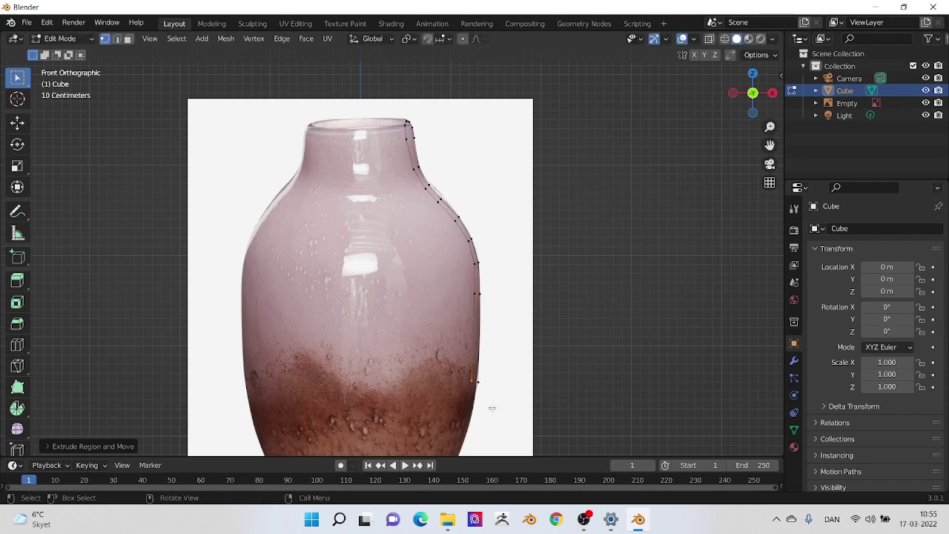
Extrude the inner contour down the lower body to the base's center line, and select the whole linked profile.
shift+middle_drag(492, 407, 471, 238)
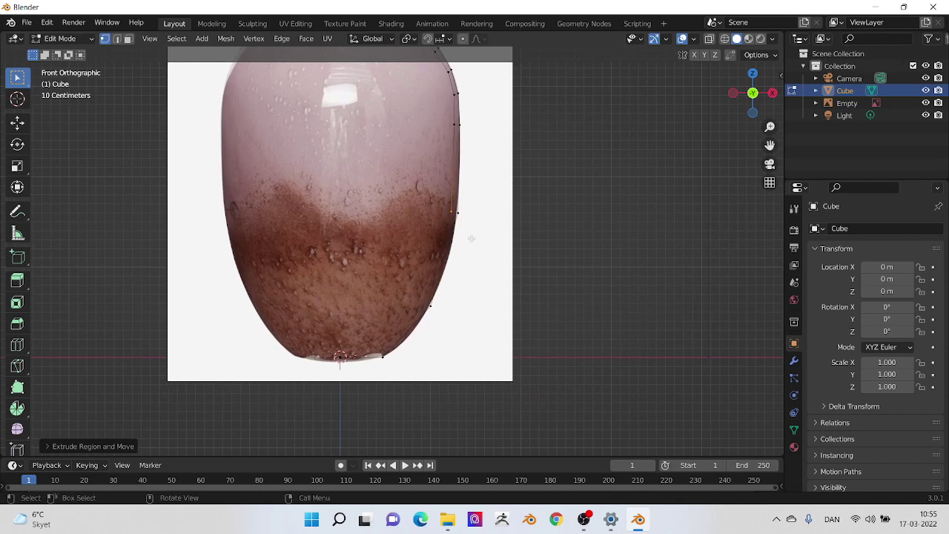
key(e)
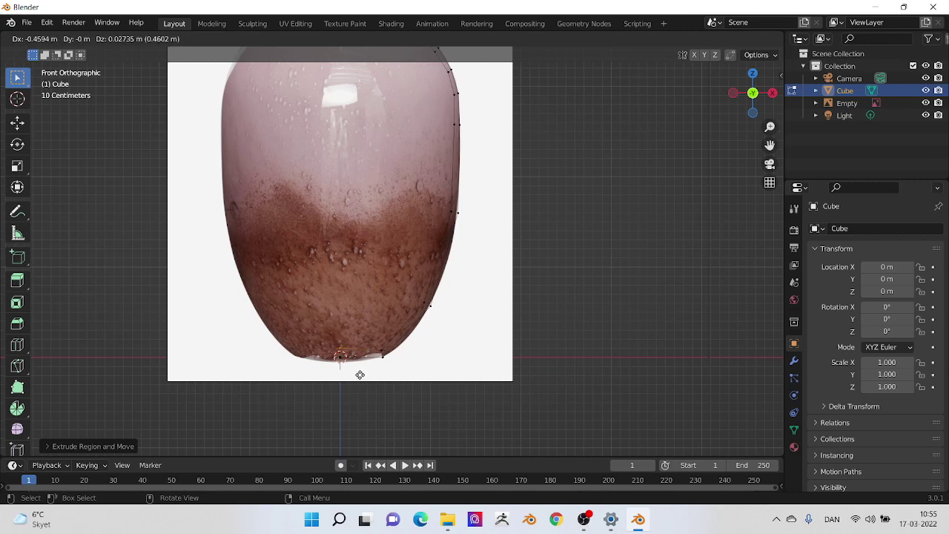
click(359, 375)
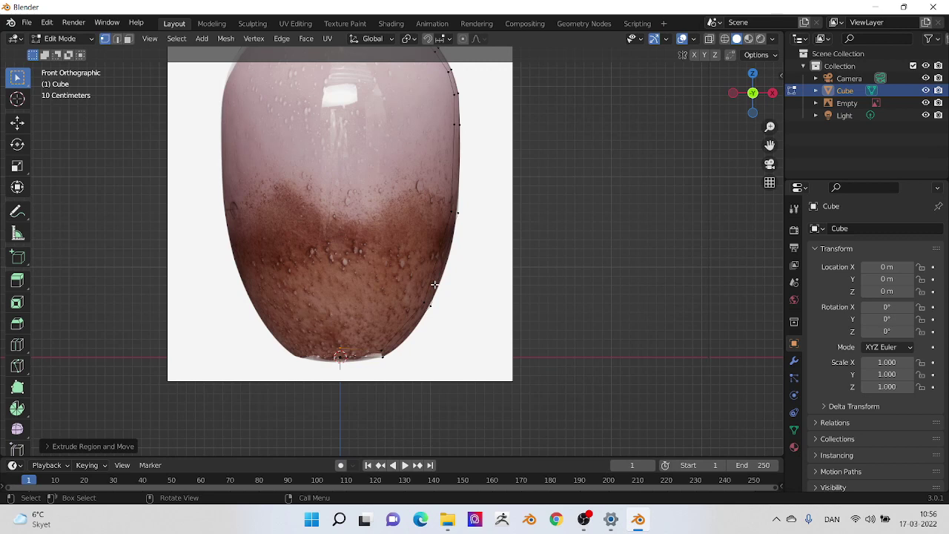
key(ctrl+l)
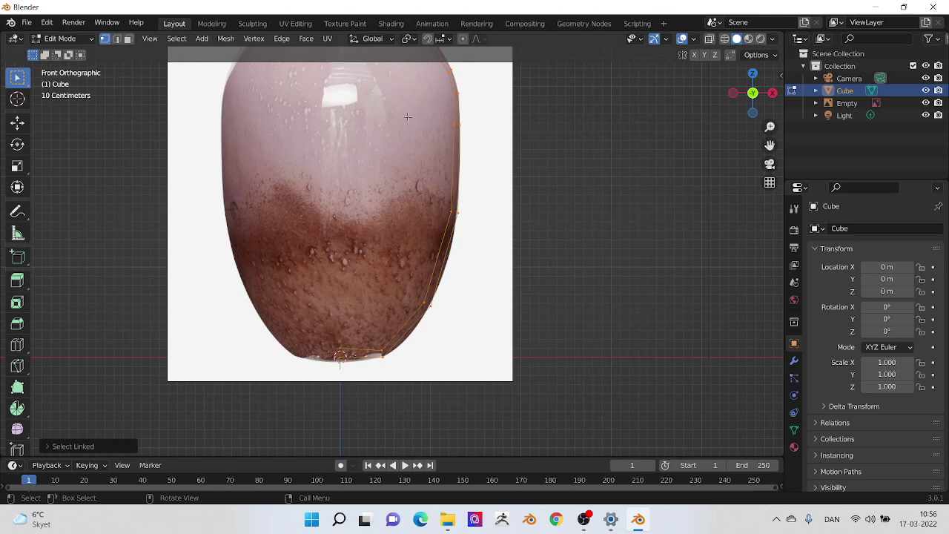
Try to spin the selected profile 360° in 12 steps from the front view, and undo the spin.
click(305, 40)
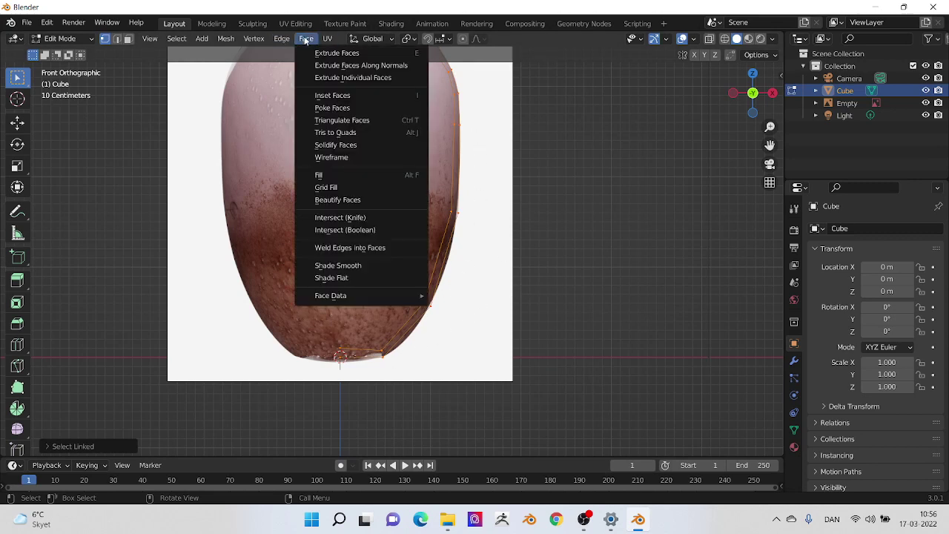
key(Escape)
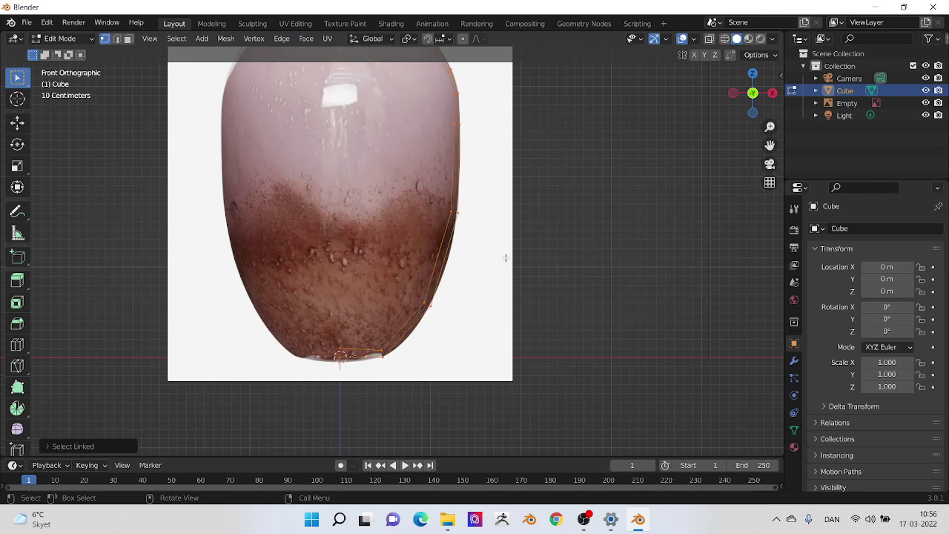
key(ctrl+e)
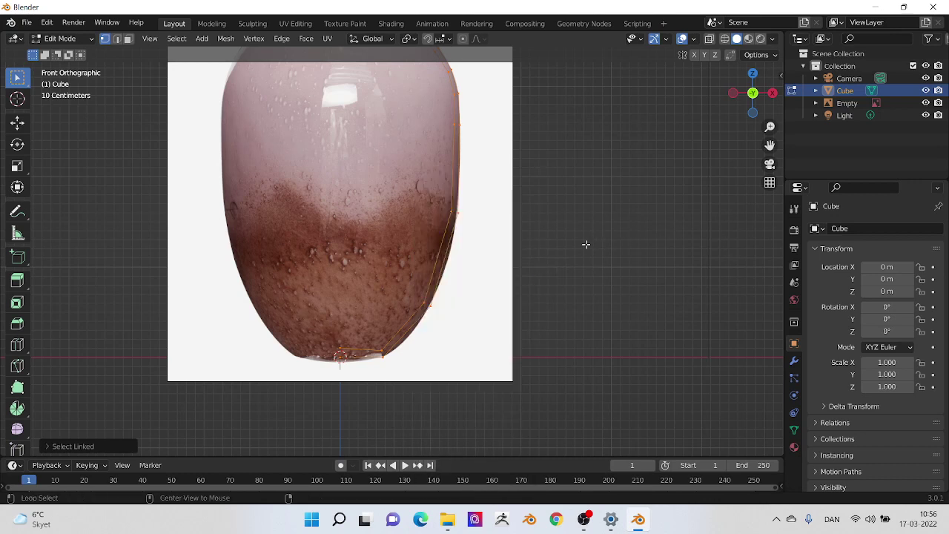
key(alt+e)
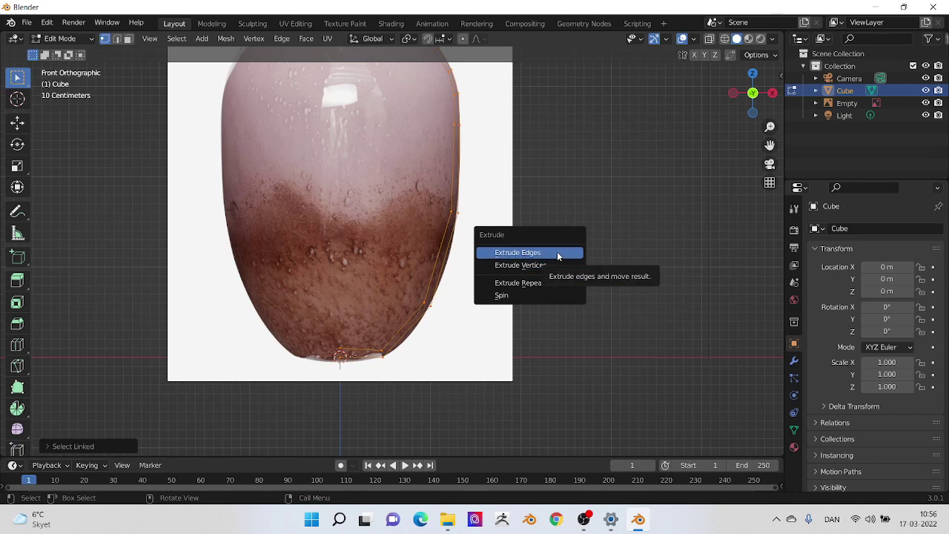
click(520, 295)
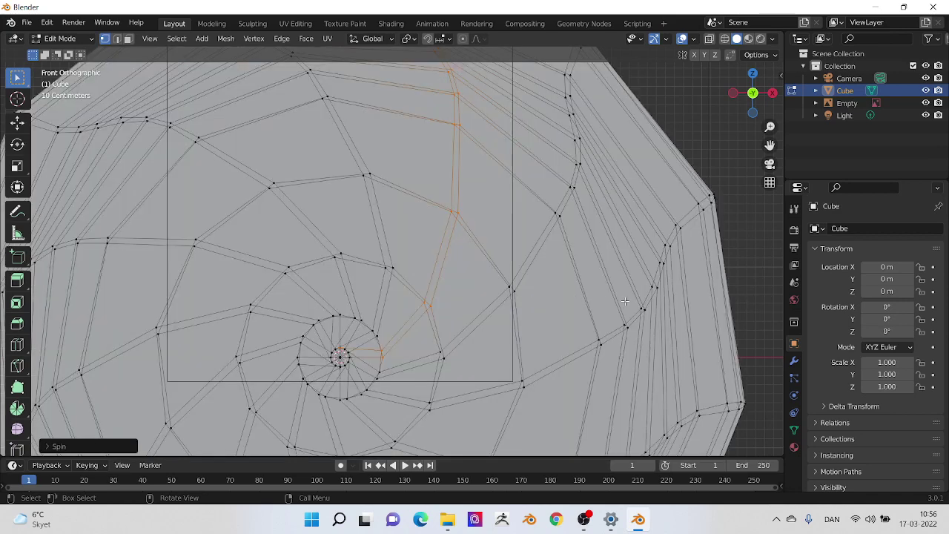
click(51, 447)
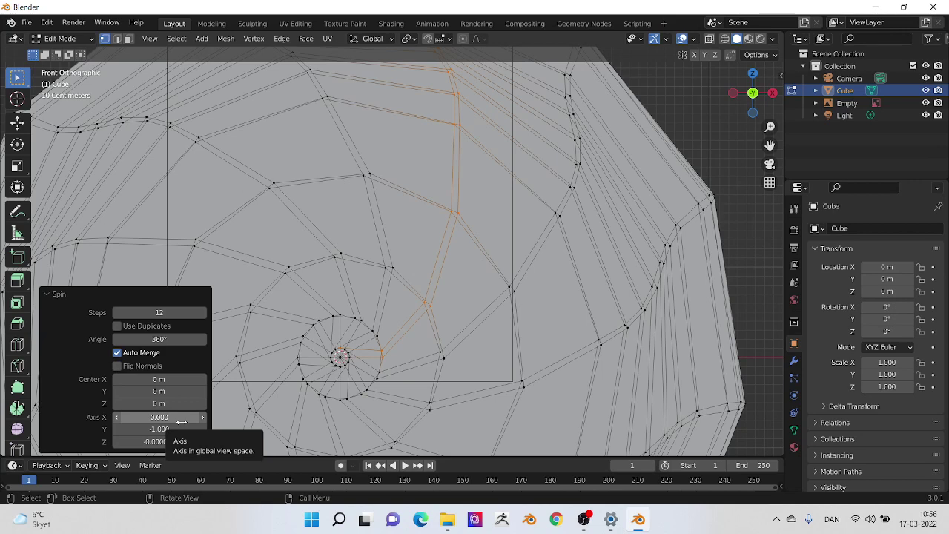
key(ctrl+z)
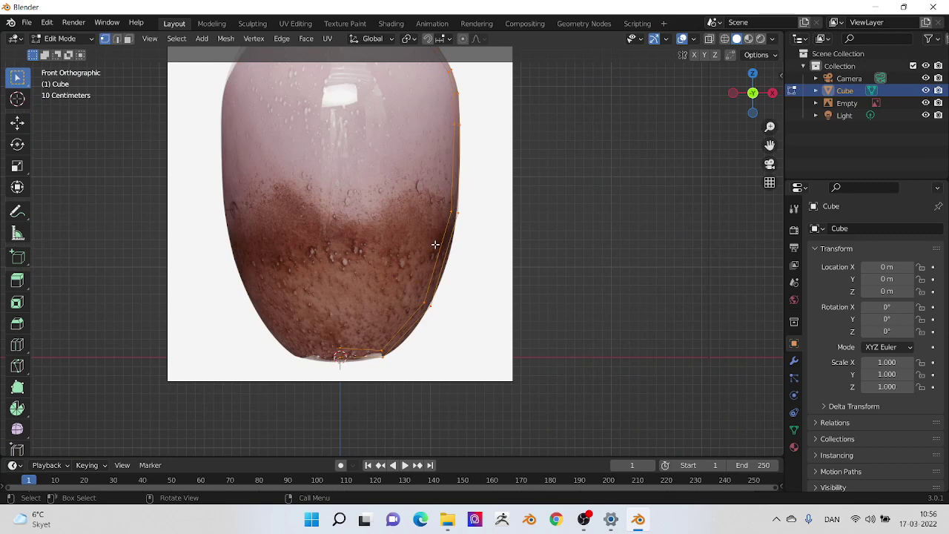
Spin the selected profile 360° in 12 steps around the Z axis from the top view.
key(KP_7)
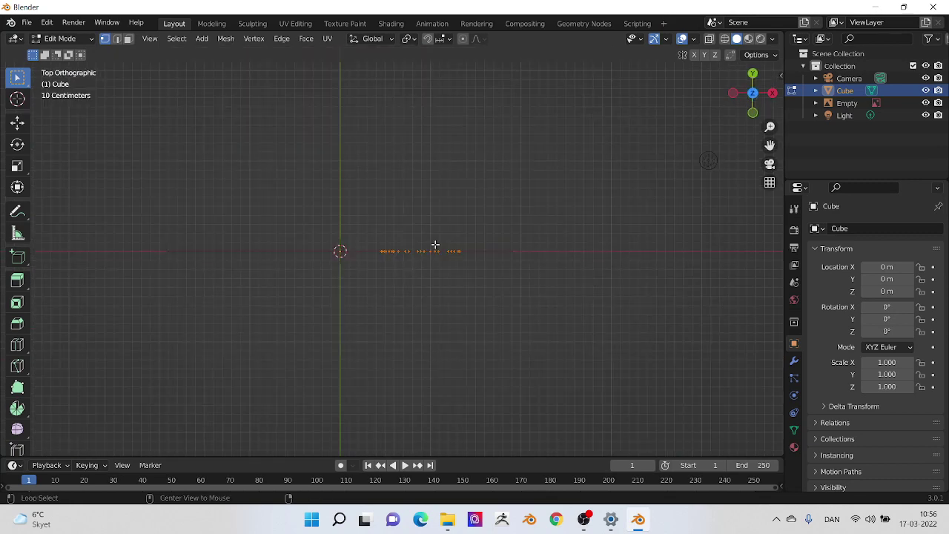
key(alt+e)
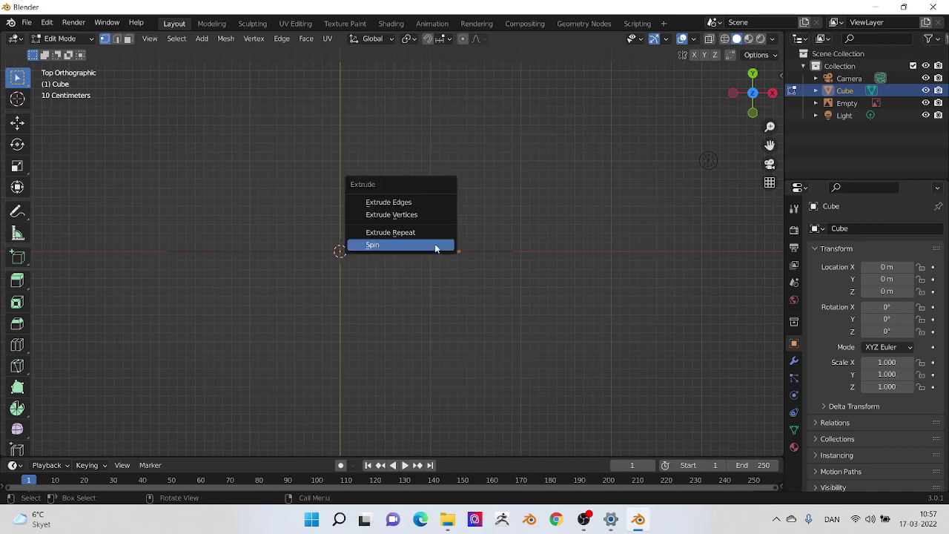
click(436, 247)
middle_drag(455, 275, 405, 285)
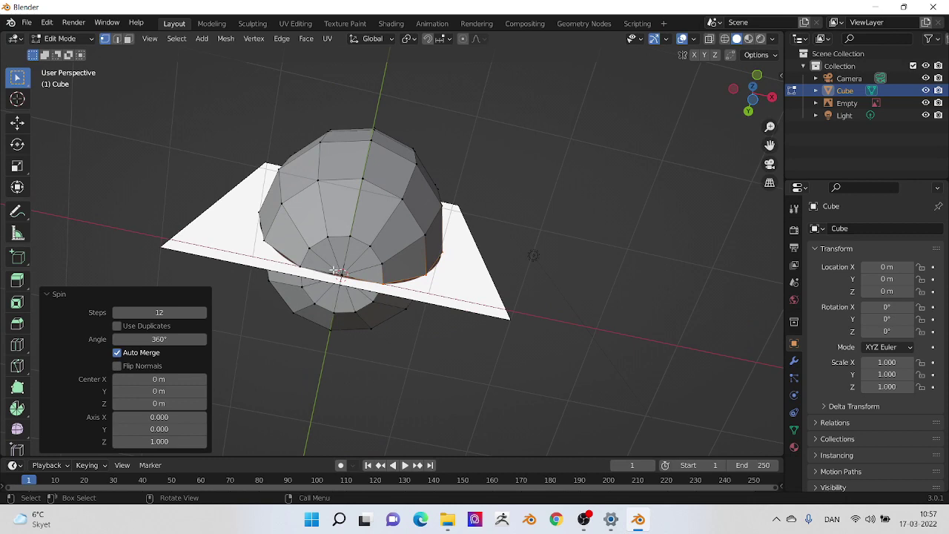
Merge the vertices in the middle of the vase's outer bottom at center.
click(339, 273)
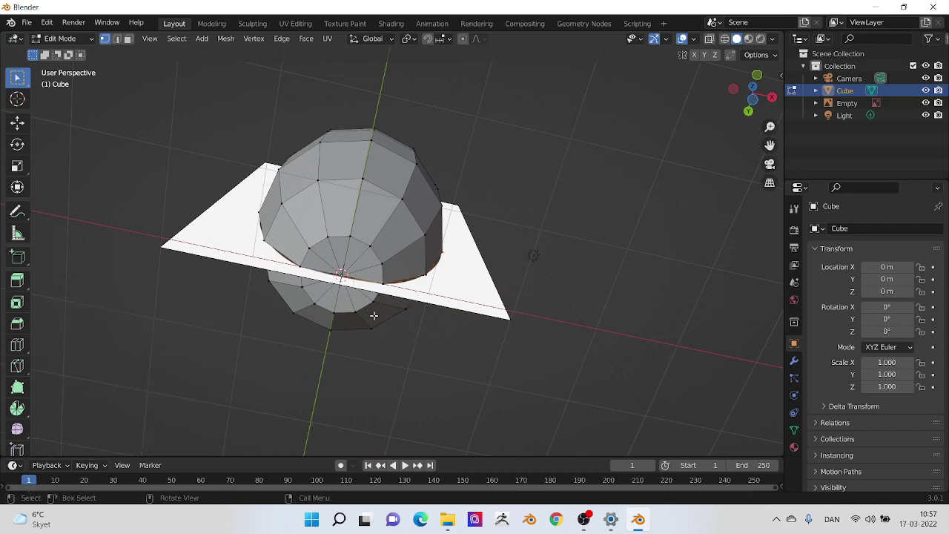
key(m)
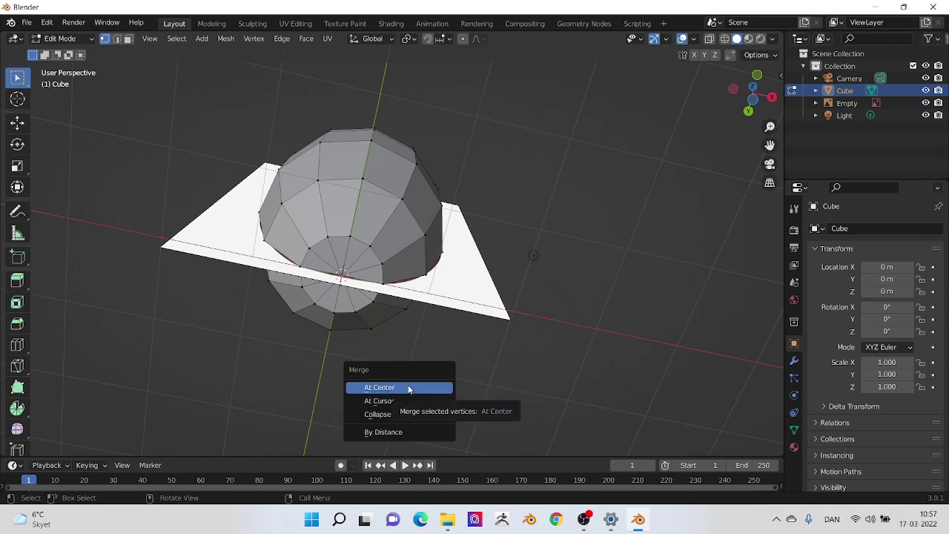
click(409, 388)
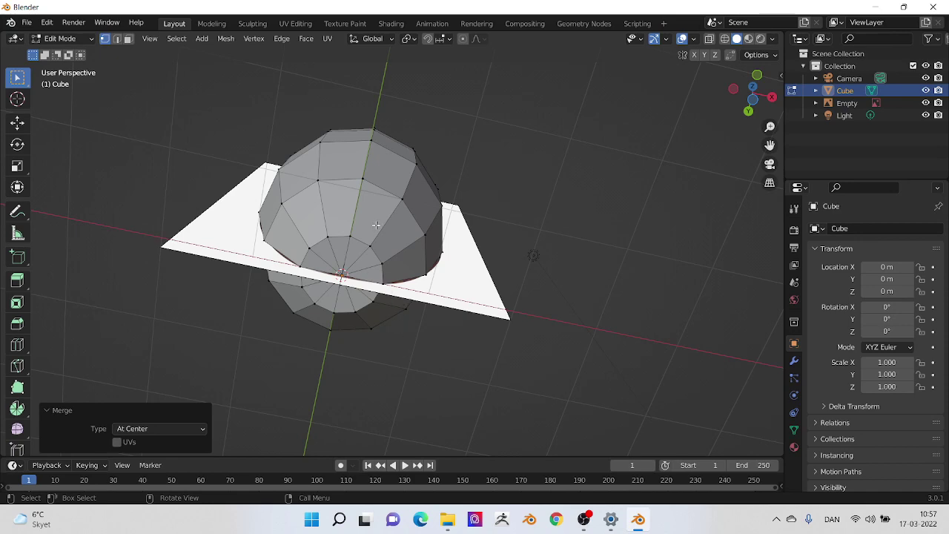
Select the vertices in the middle of the vase's inner floor and merge them at center.
middle_drag(311, 269, 343, 76)
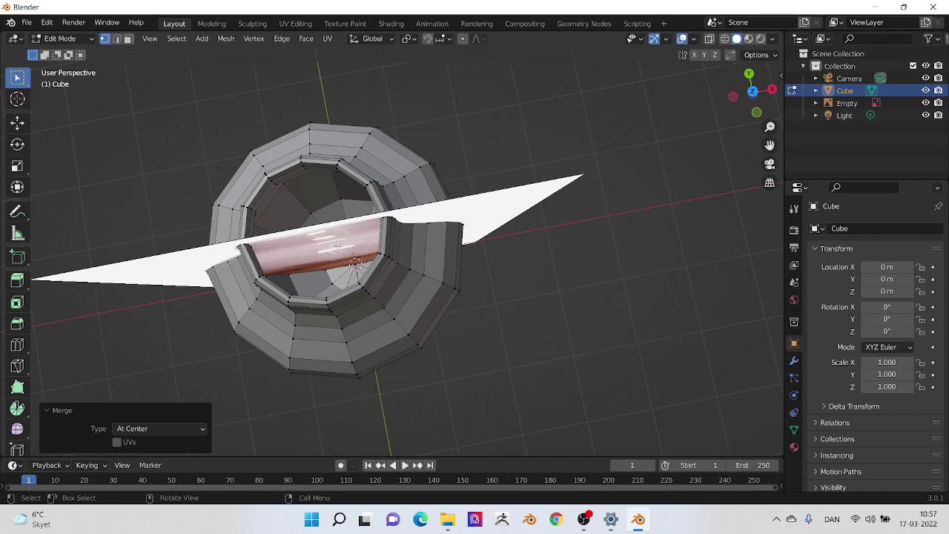
key(b)
click(363, 271)
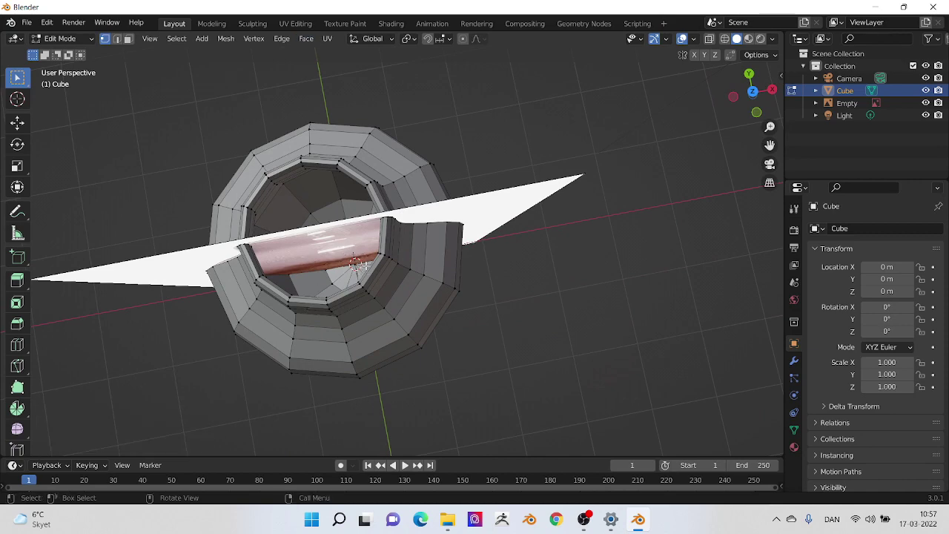
middle_drag(364, 271, 397, 267)
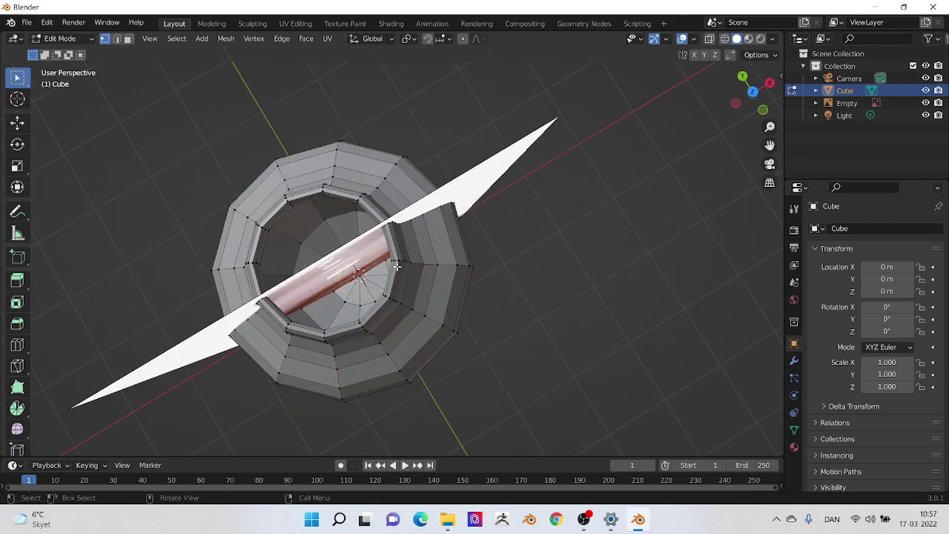
key(m)
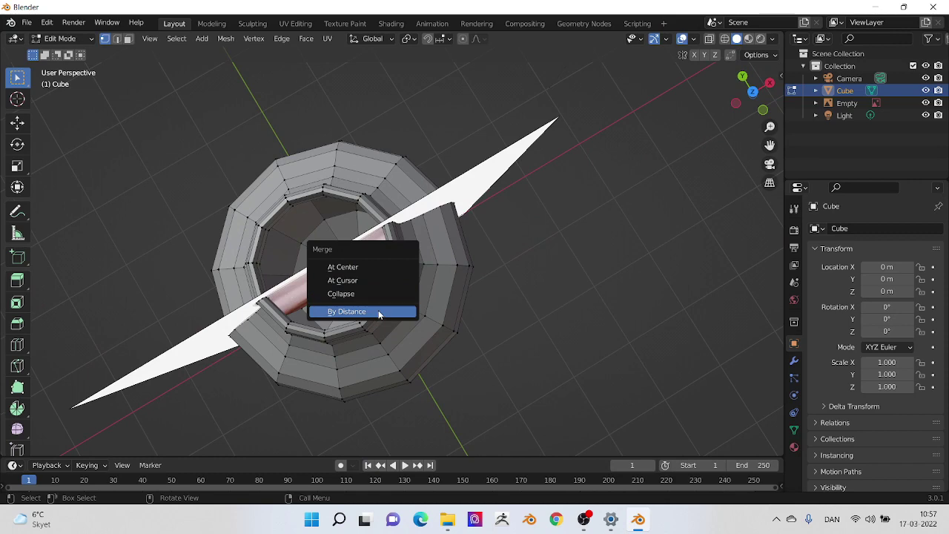
click(372, 266)
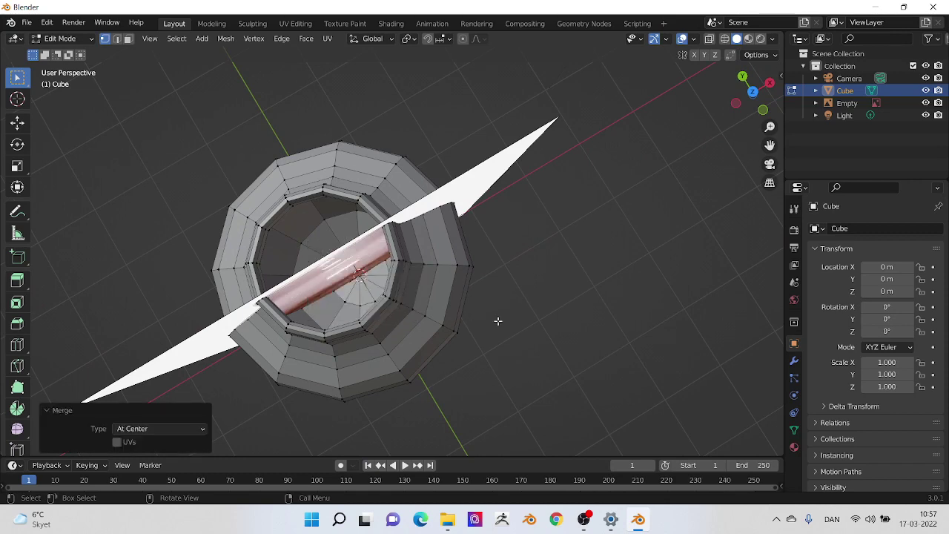
Delete the vase reference image from the scene, leaving only the modelled vase, camera and light.
middle_drag(498, 321, 445, 205)
scroll(445, 205, down, 3)
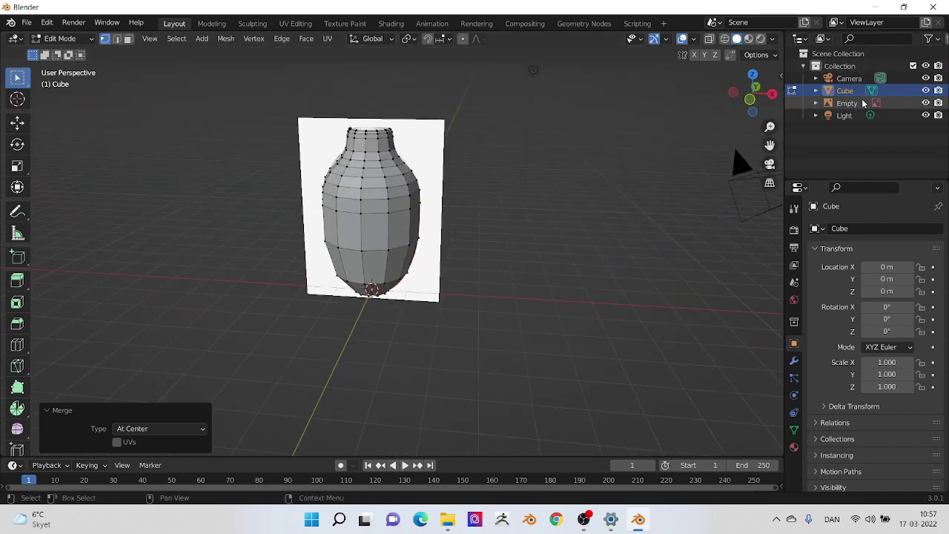
click(891, 105)
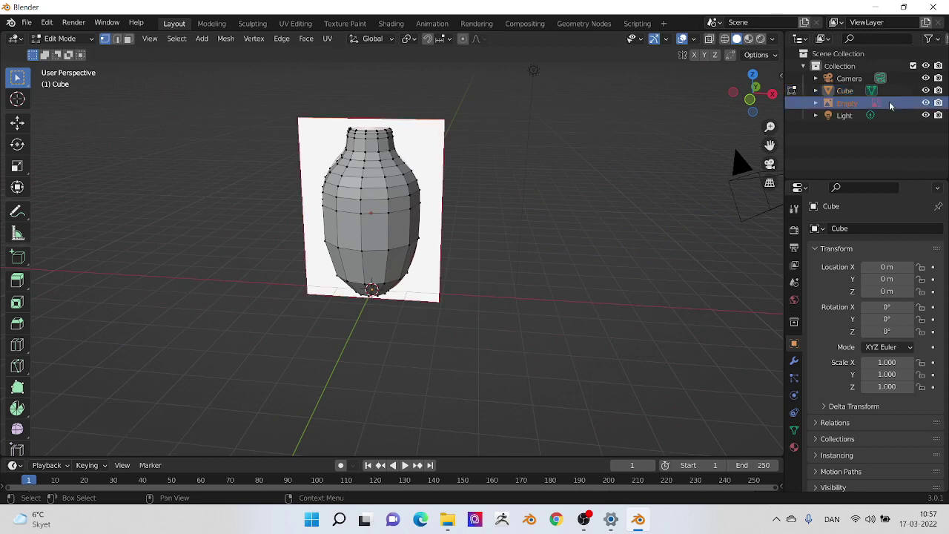
right_click(890, 104)
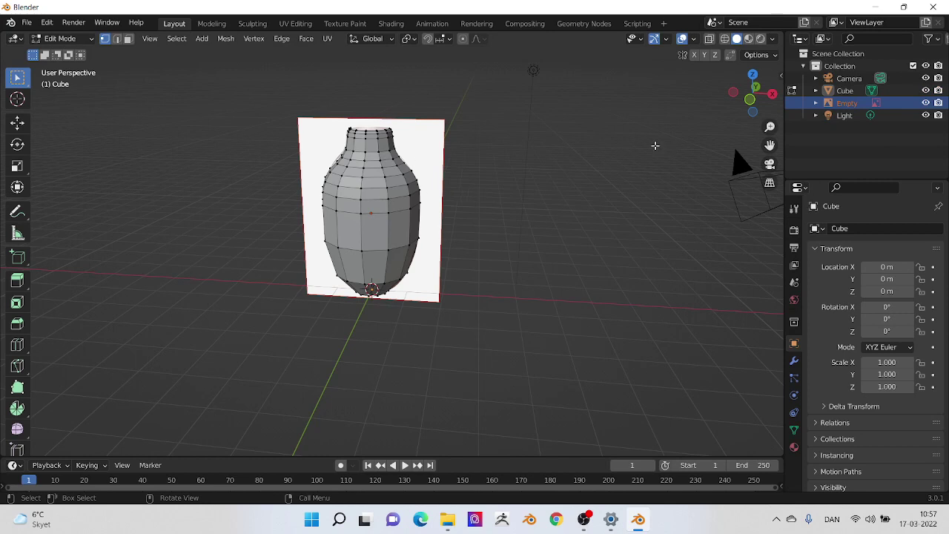
click(926, 103)
click(926, 103)
click(926, 103)
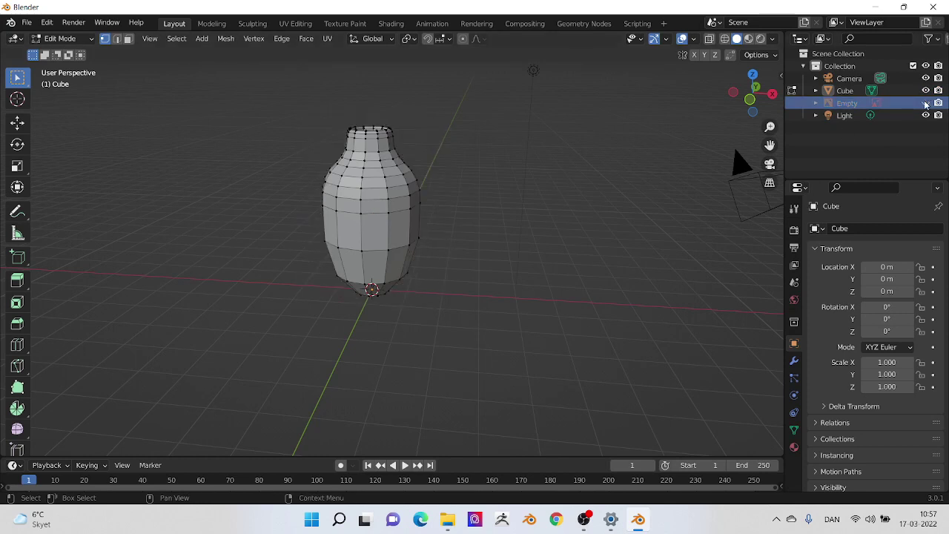
click(925, 103)
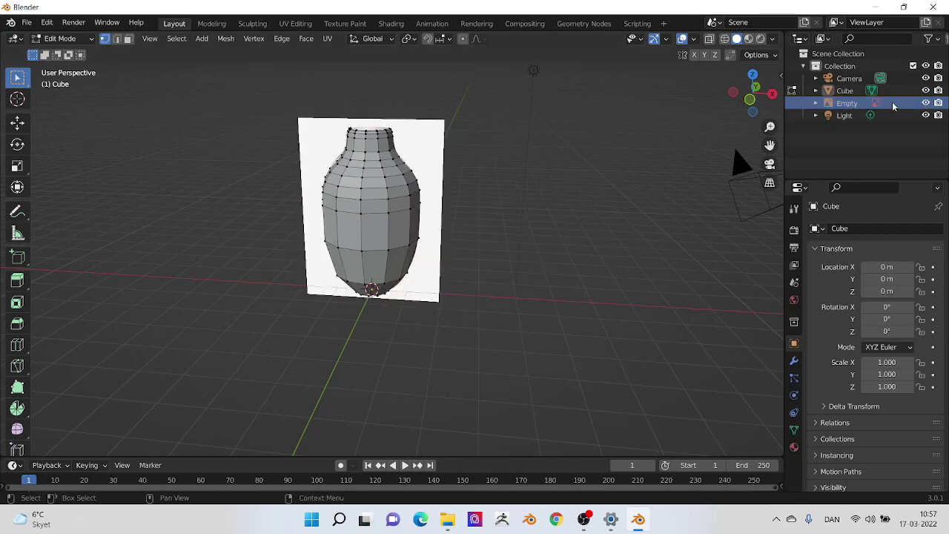
right_click(892, 105)
click(853, 133)
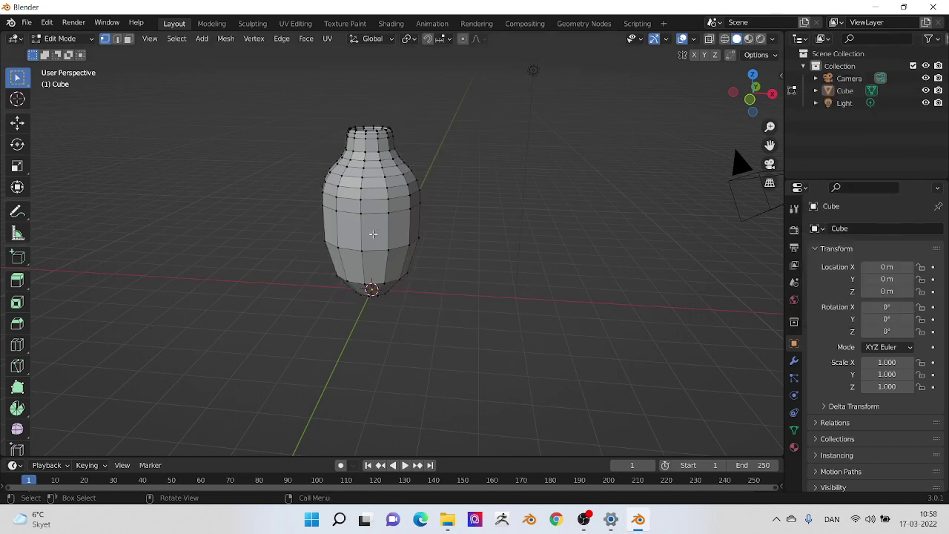
Select the whole linked vase mesh and move it about 9.55 m along the X axis, clear of the origin.
key(l)
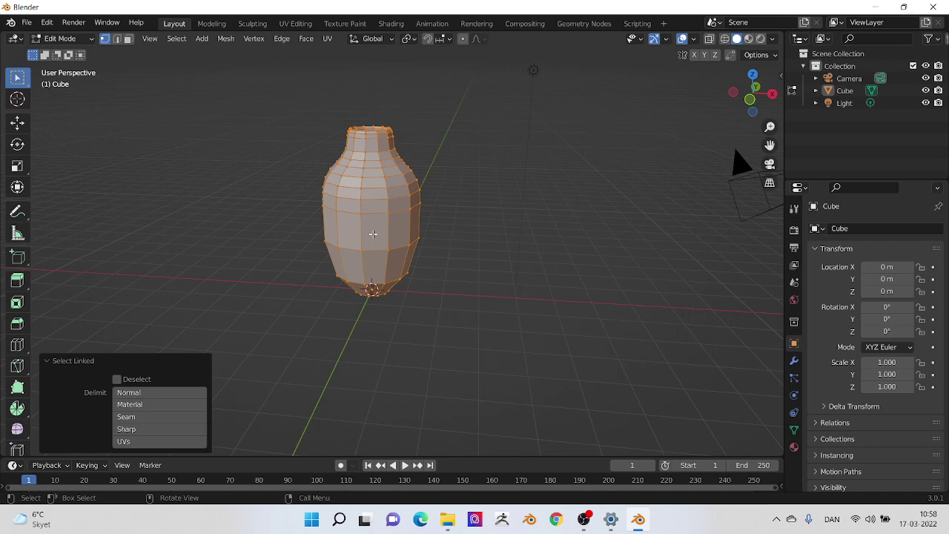
key(g)
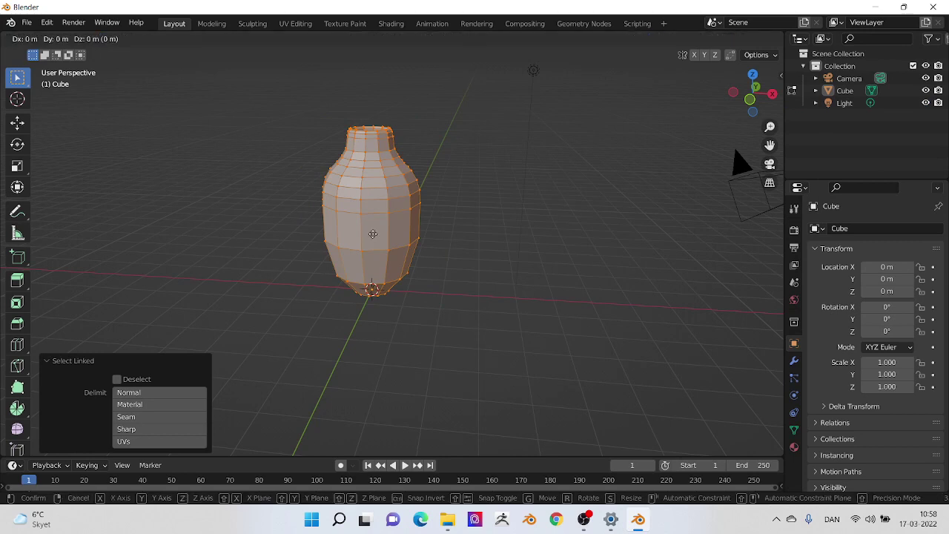
key(x)
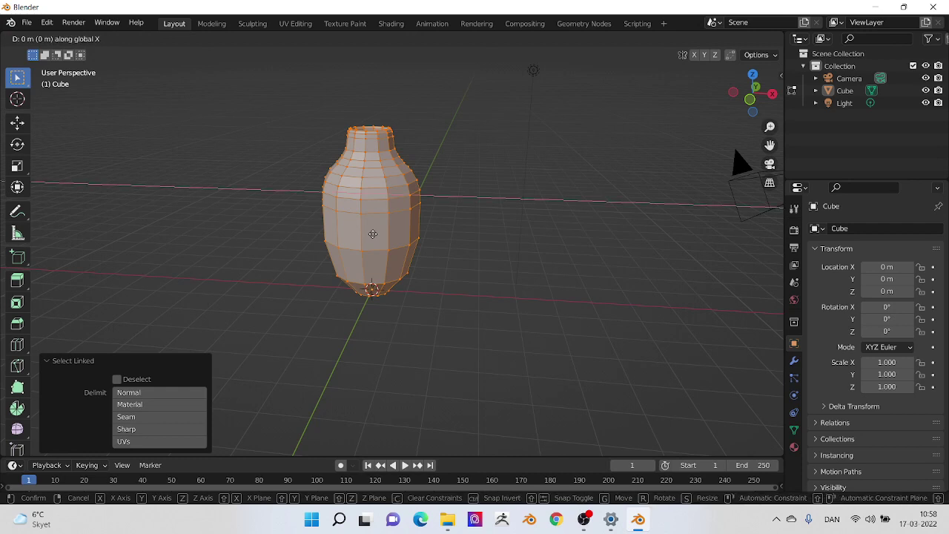
click(760, 256)
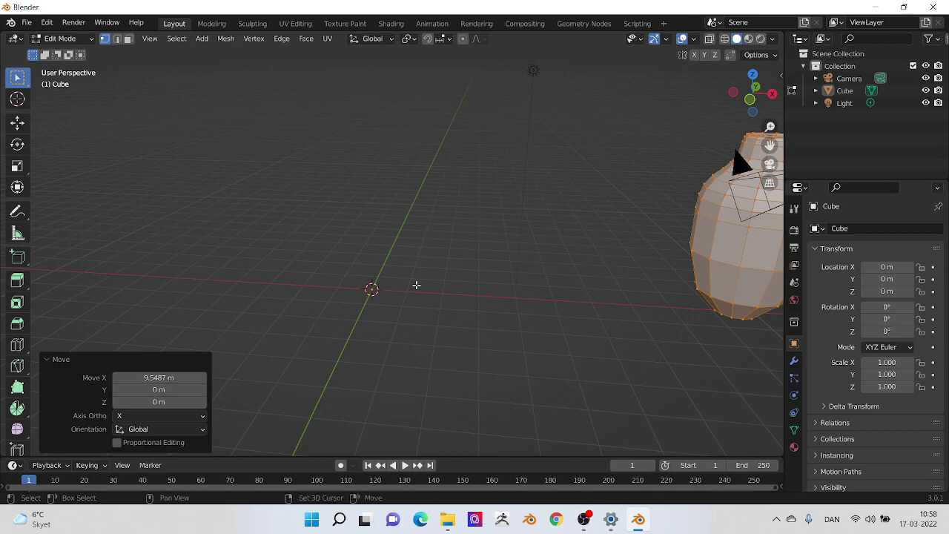
Add a cube to the mesh at the origin and merge its vertices at center into a single vertex.
key(shift+a)
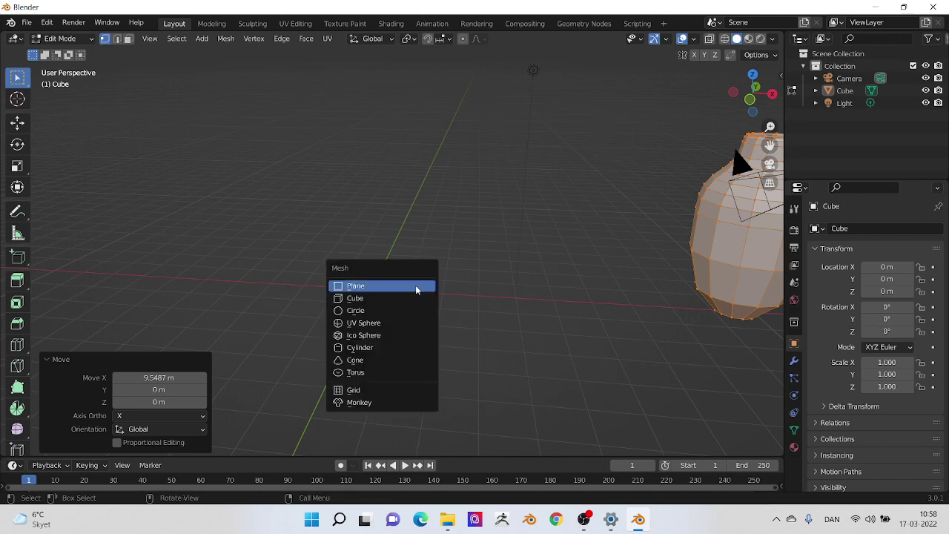
click(390, 298)
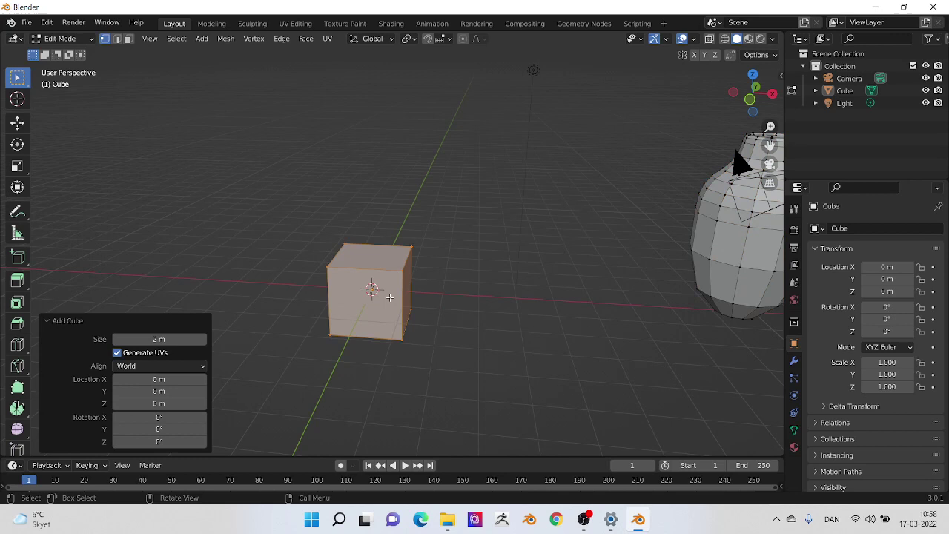
key(m)
click(458, 319)
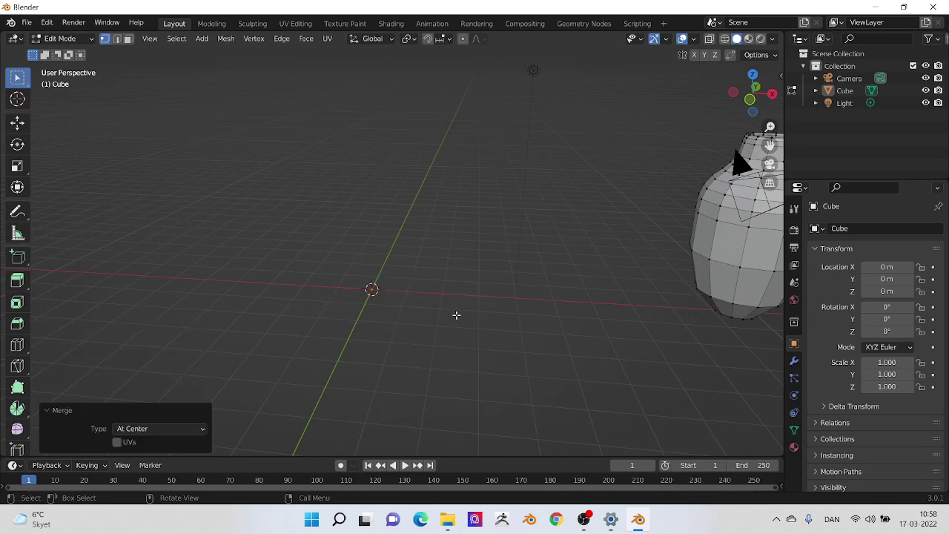
In Object Mode and front view, load 6-pictures_Jingdezhen-keramik-vase-vintage-kinesisk-stil-dyr-vase.jpg as a reference image.
key(KP_1)
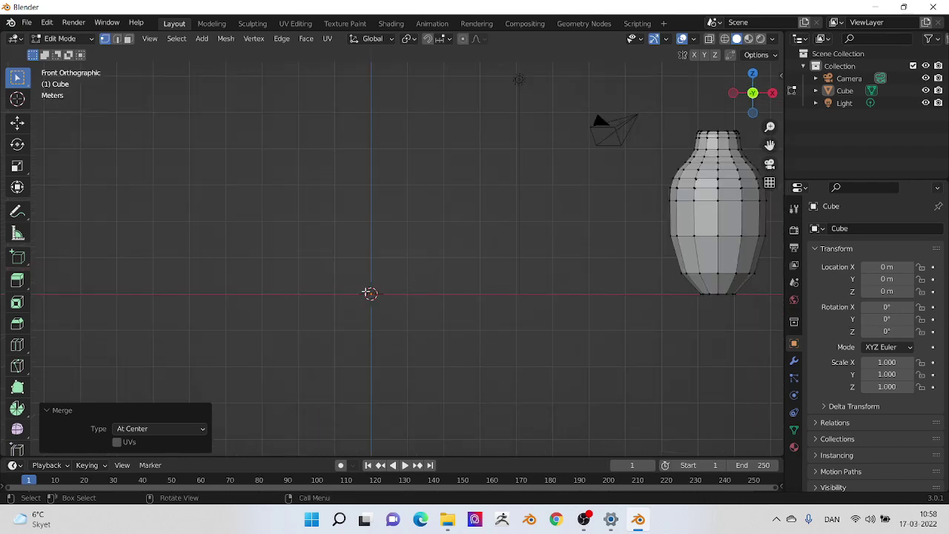
key(Tab)
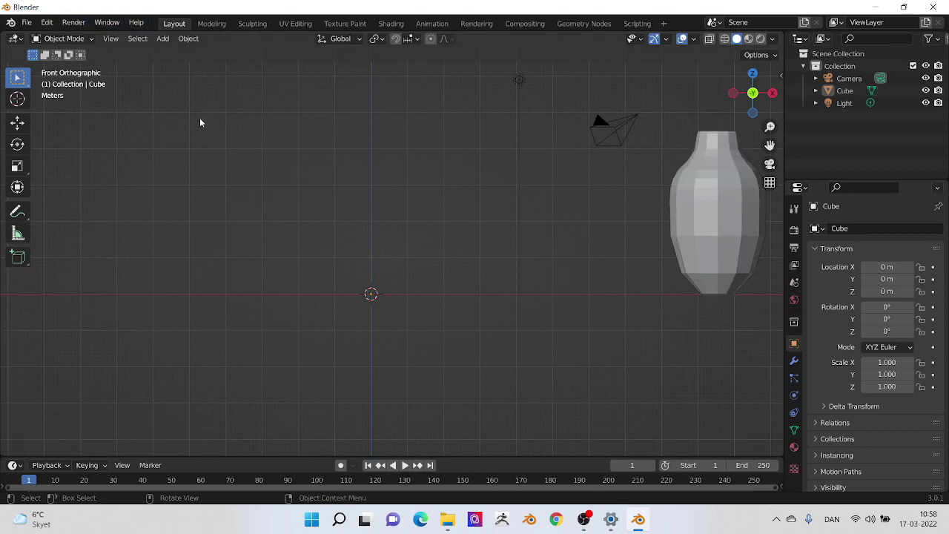
key(shift)
key(shift+a)
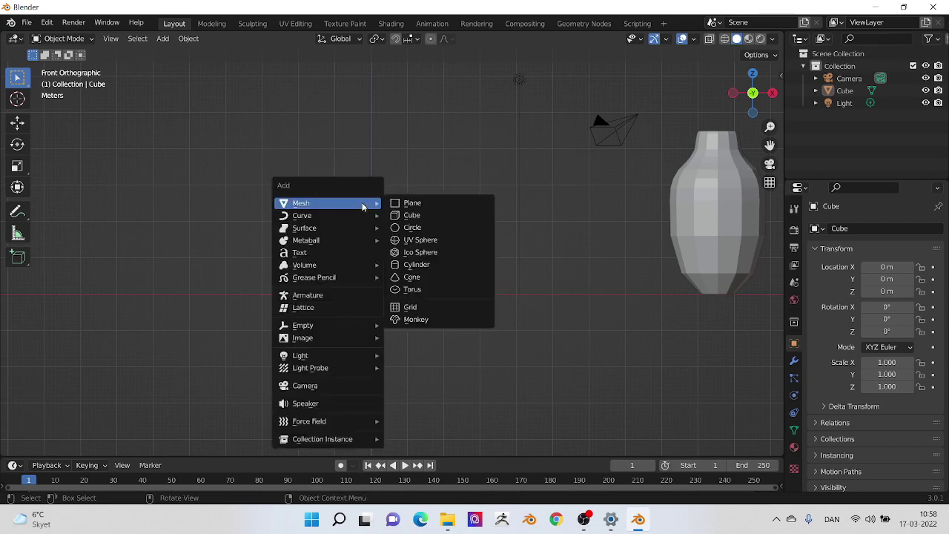
mouse_move(356, 337)
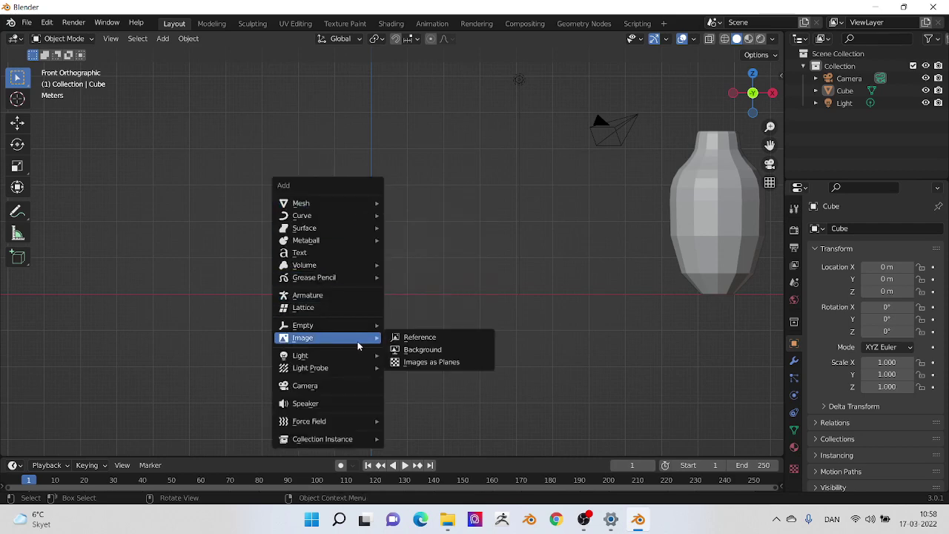
click(435, 343)
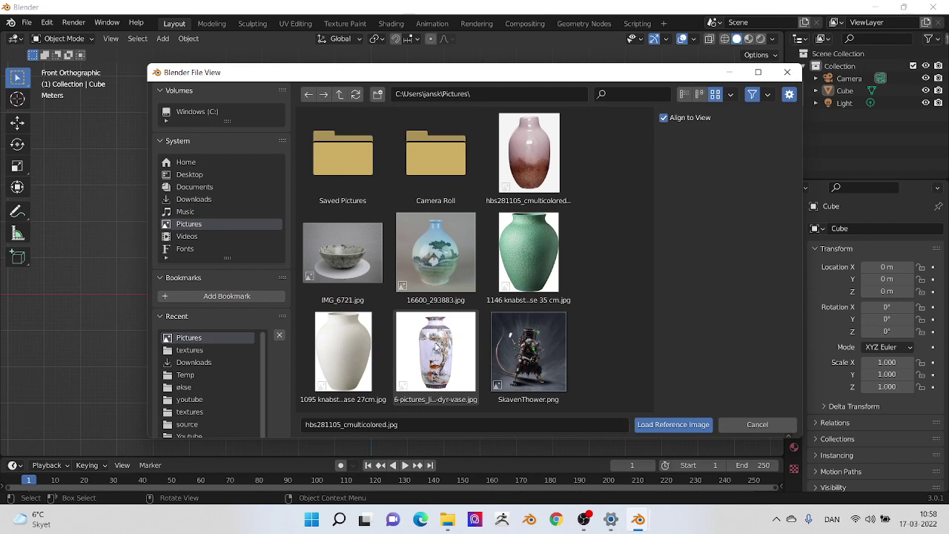
click(437, 347)
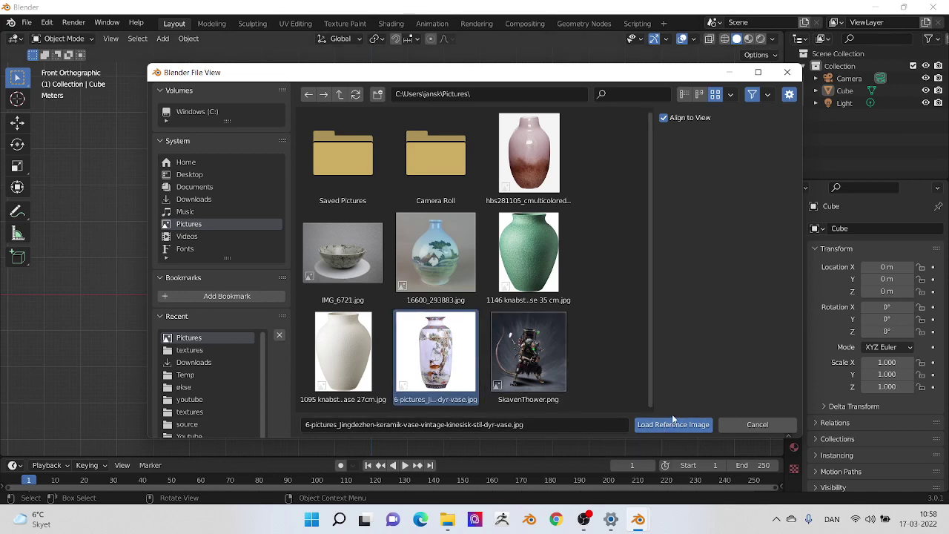
click(672, 425)
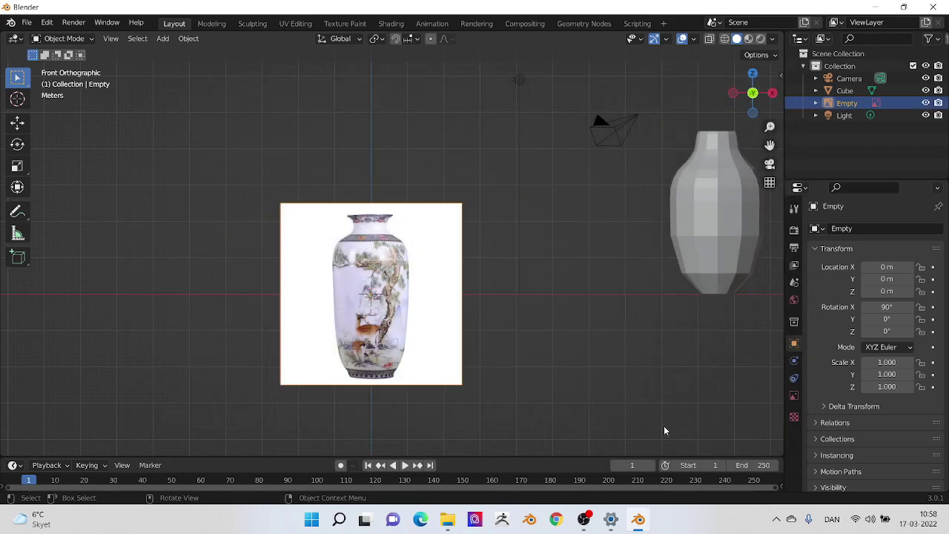
Move the new reference image up about 2.27 m along the Z axis so the vase's base sits at the origin.
mouse_move(459, 227)
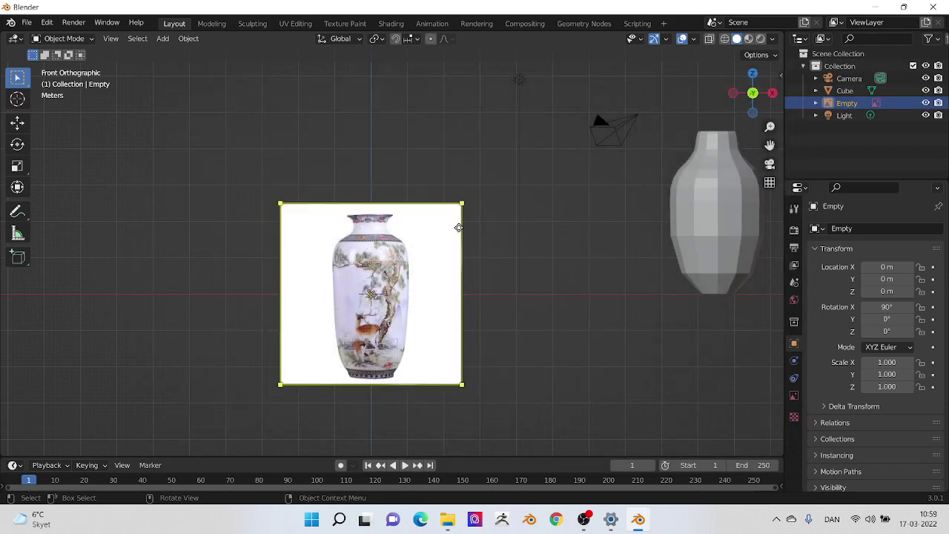
key(g)
key(z)
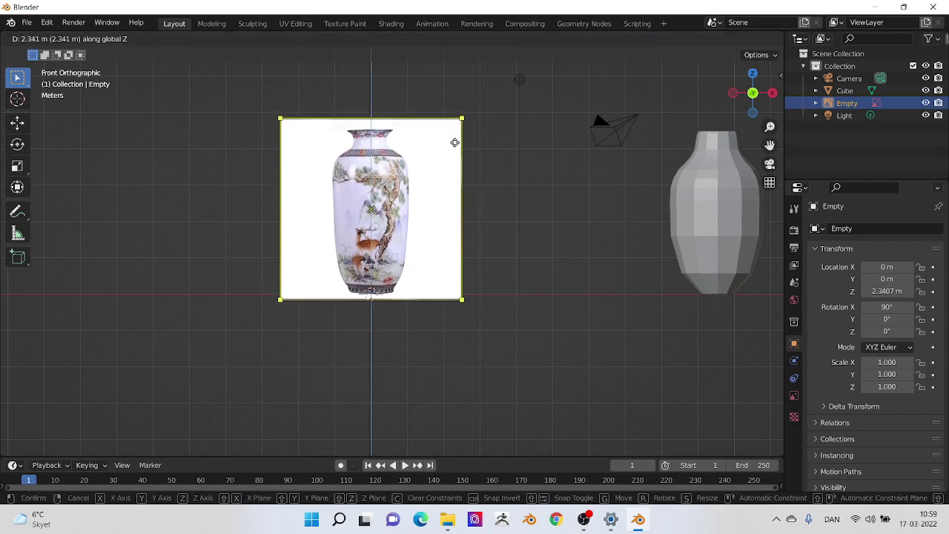
click(454, 145)
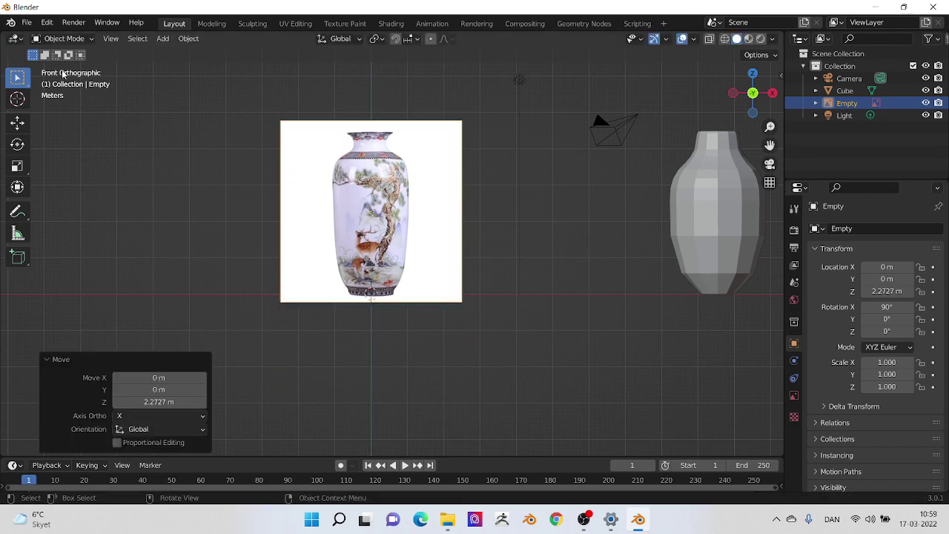
click(395, 348)
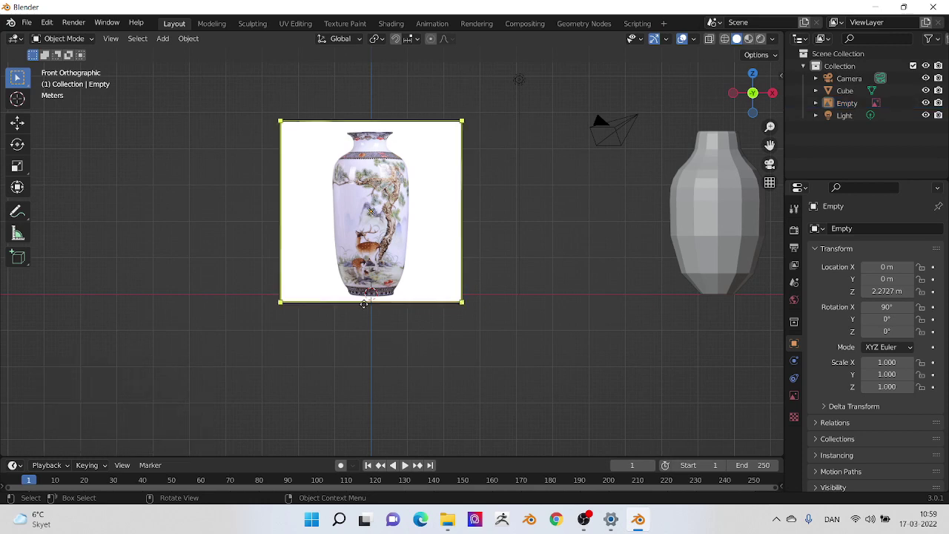
click(373, 296)
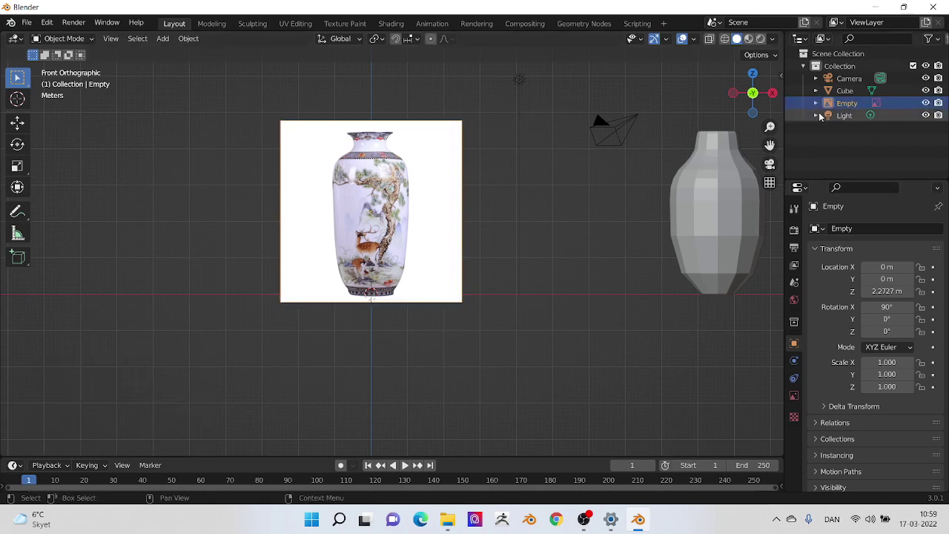
Select the vase mesh object Cube and enter Edit Mode in front view at the base of the reference vase.
click(926, 90)
click(926, 90)
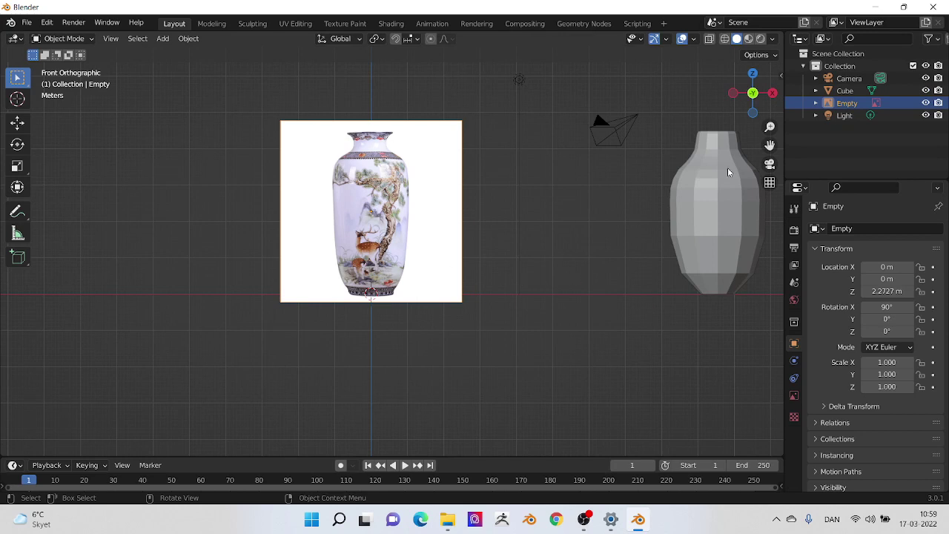
click(816, 91)
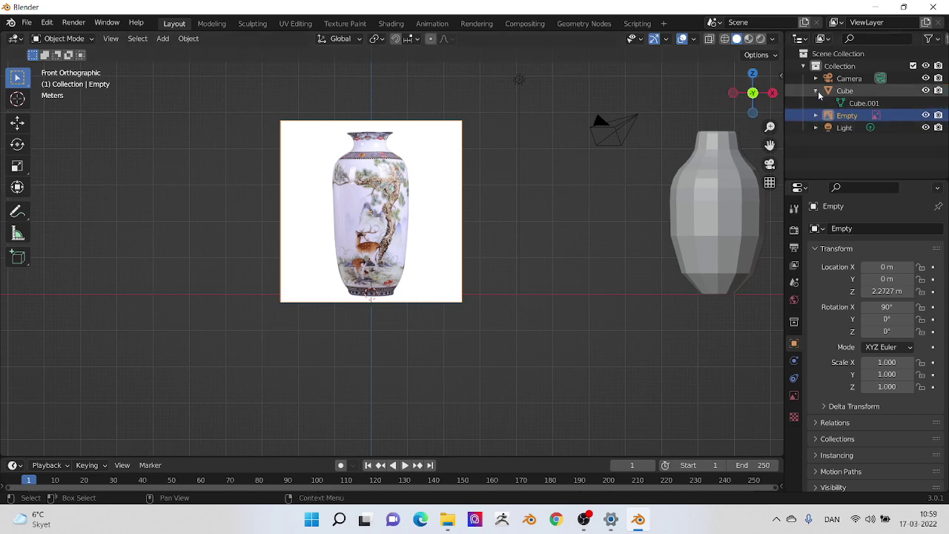
click(857, 103)
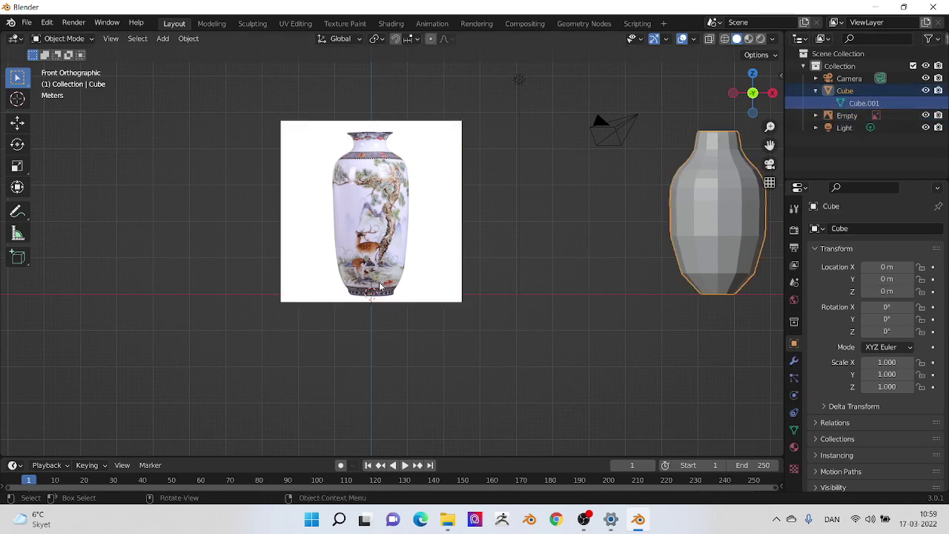
scroll(381, 314, up, 4)
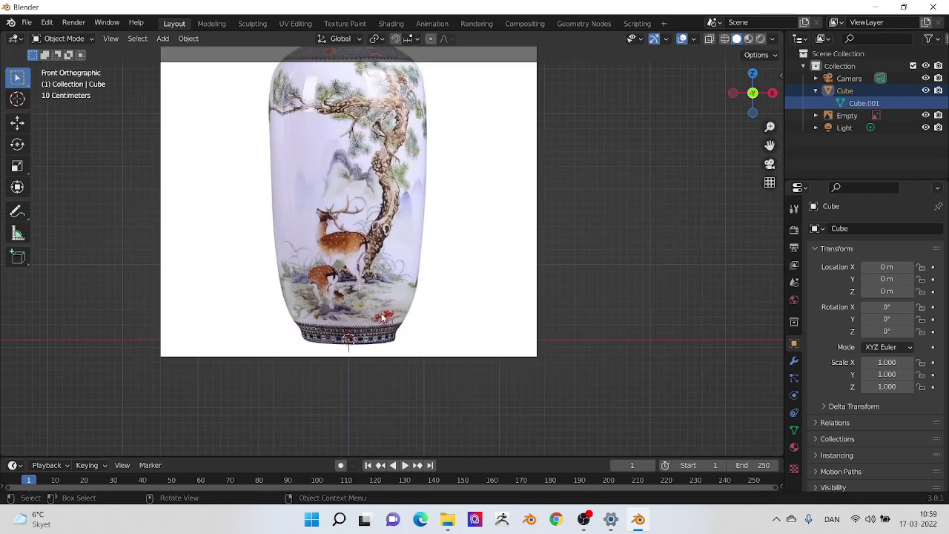
shift+middle_drag(405, 328, 444, 269)
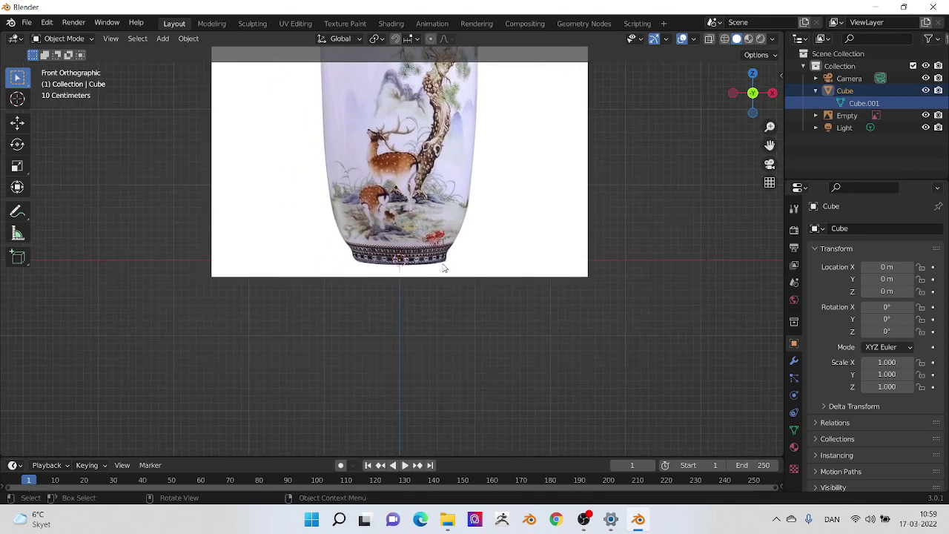
scroll(444, 268, up, 1)
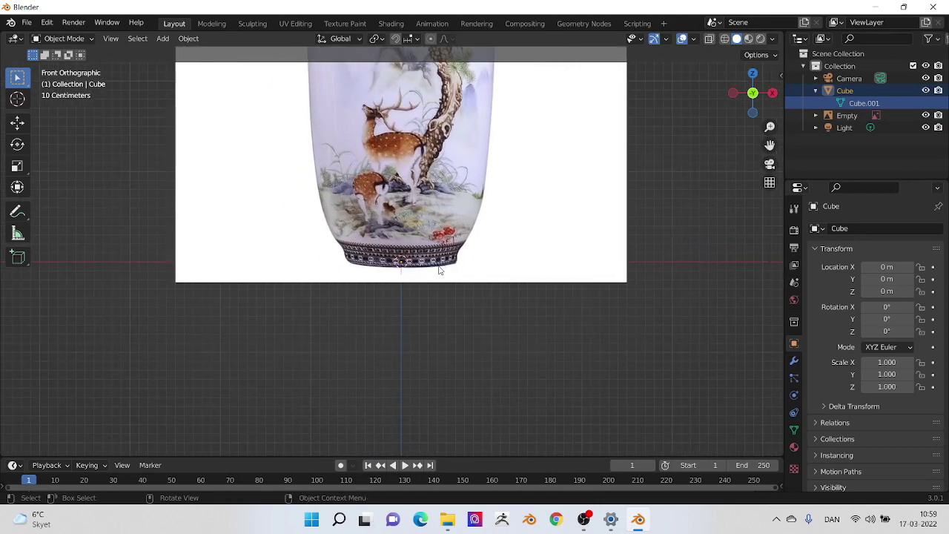
key(Tab)
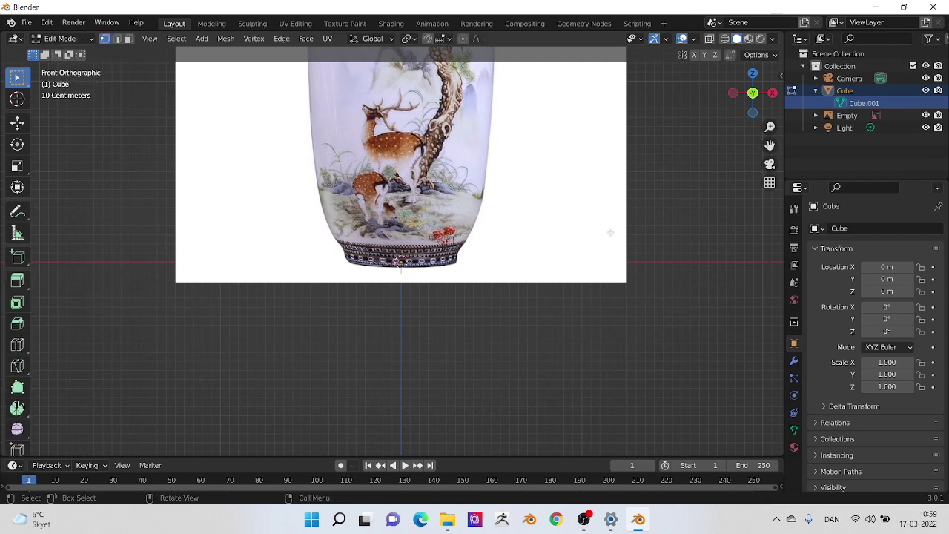
In Object Mode, move the deer vase reference image up about 0.06 m along the Z axis.
click(842, 114)
click(816, 116)
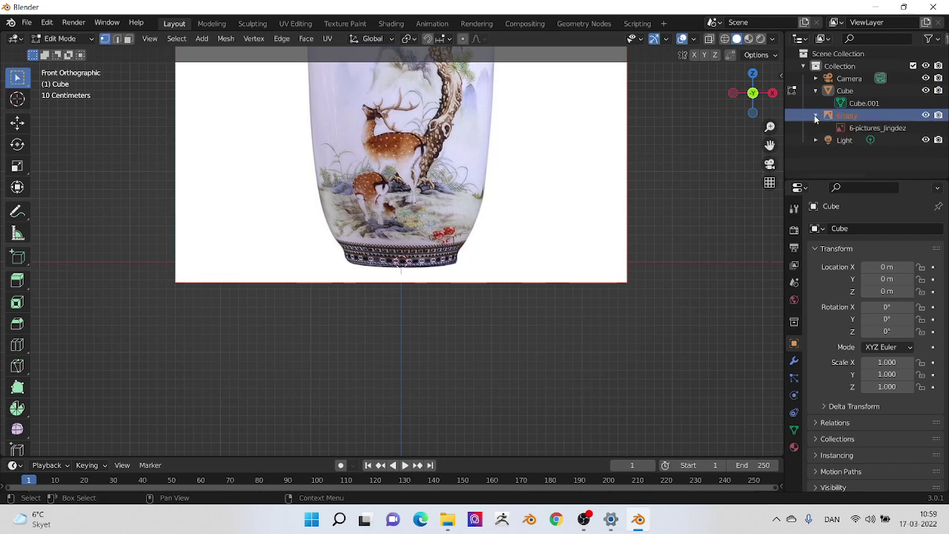
click(861, 131)
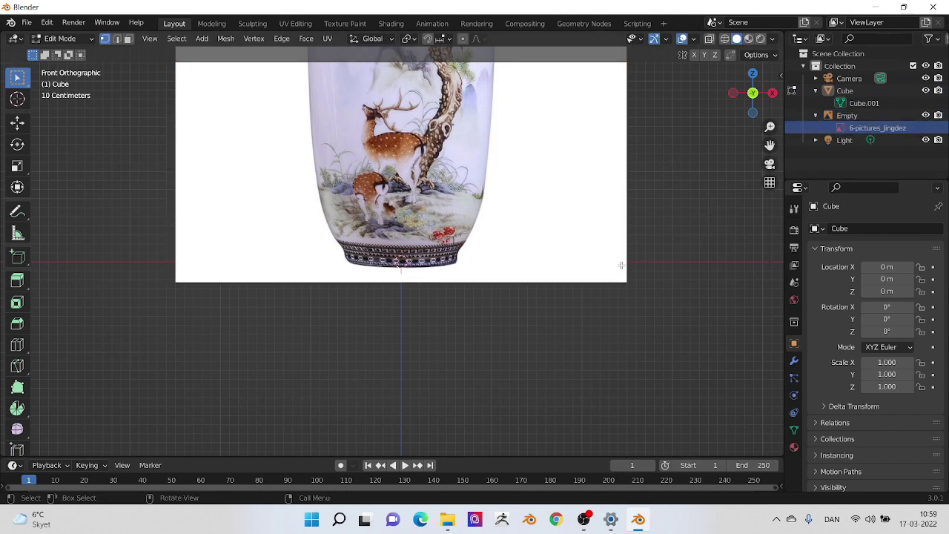
key(Tab)
click(624, 265)
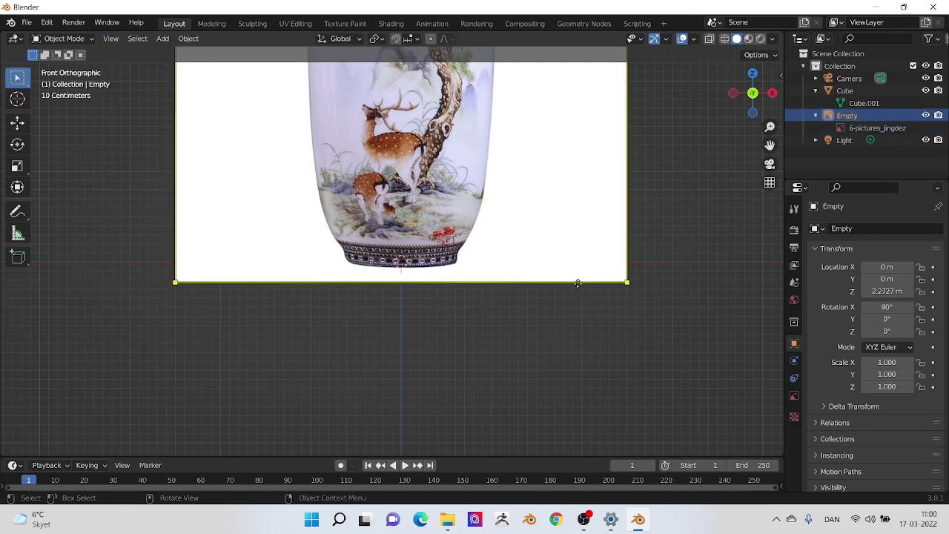
key(g)
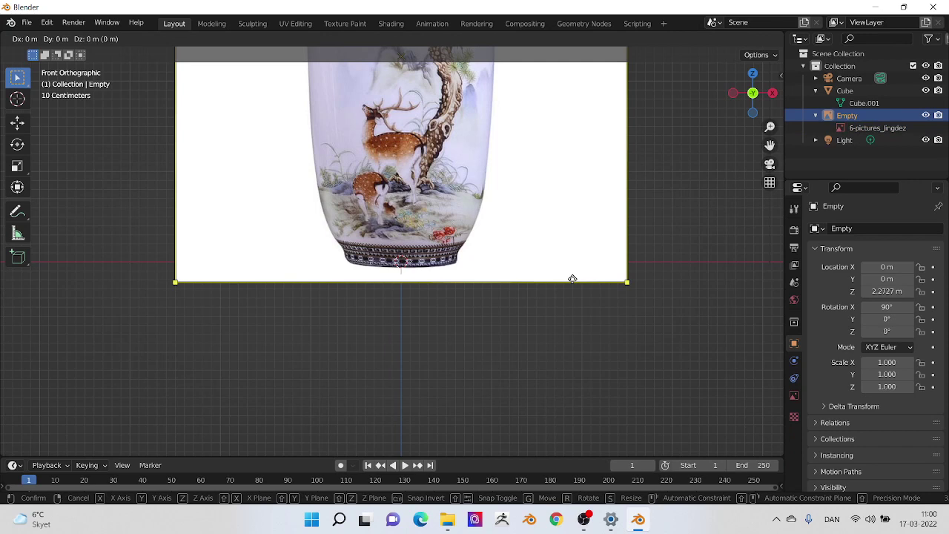
key(z)
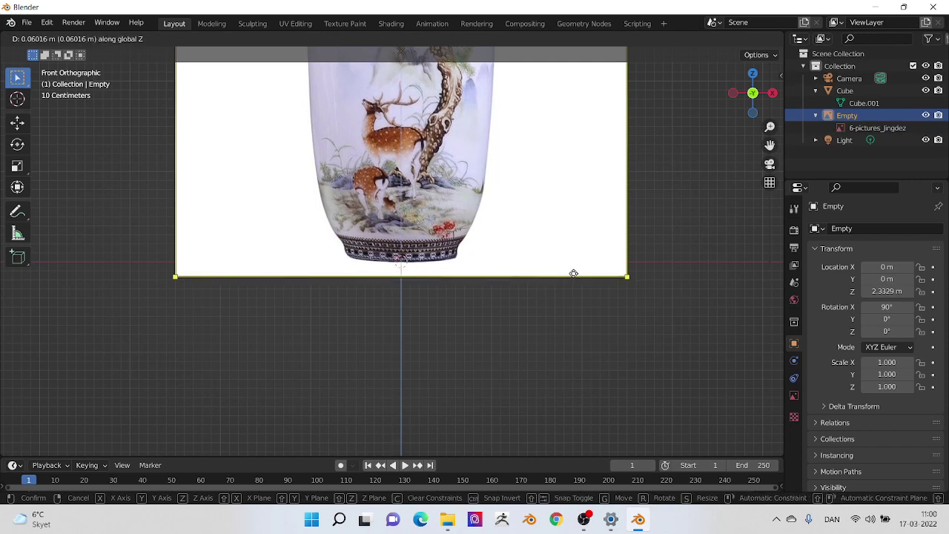
click(574, 274)
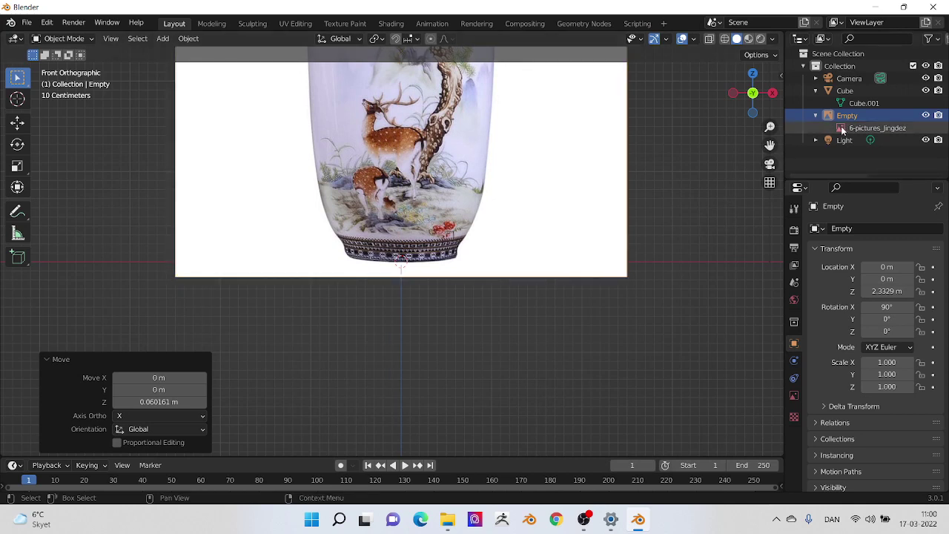
Enter Edit Mode on the Cube mesh and extrude its vertex about 0.61 m along X to the edge of the vase's base.
click(816, 91)
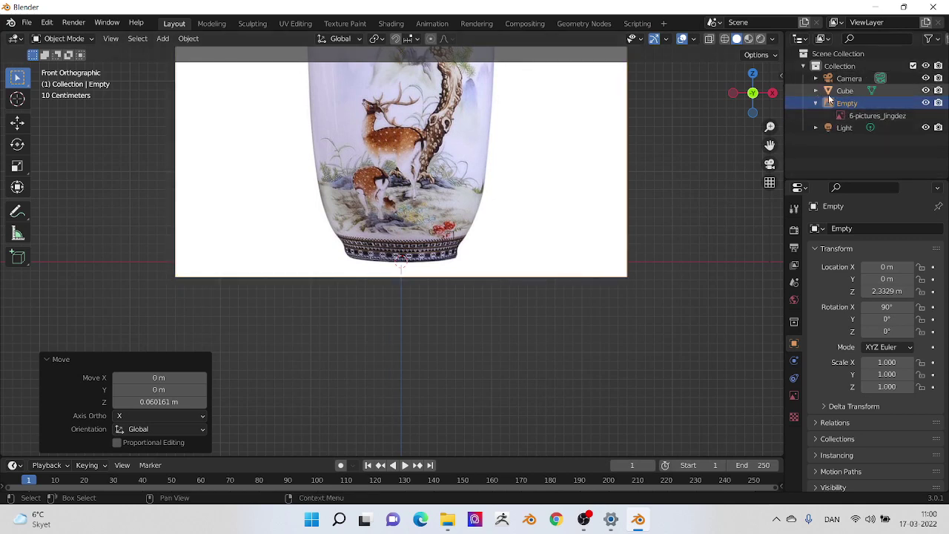
click(817, 91)
click(864, 104)
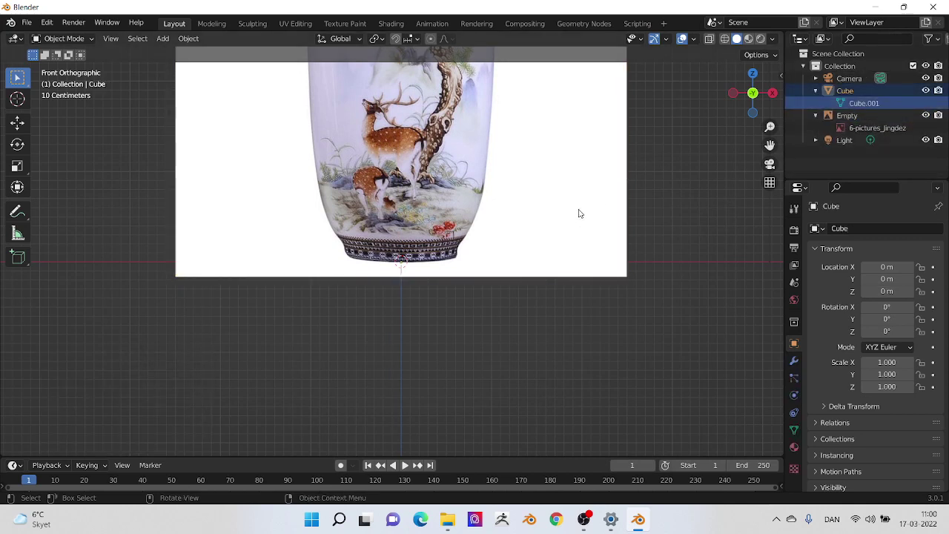
key(Tab)
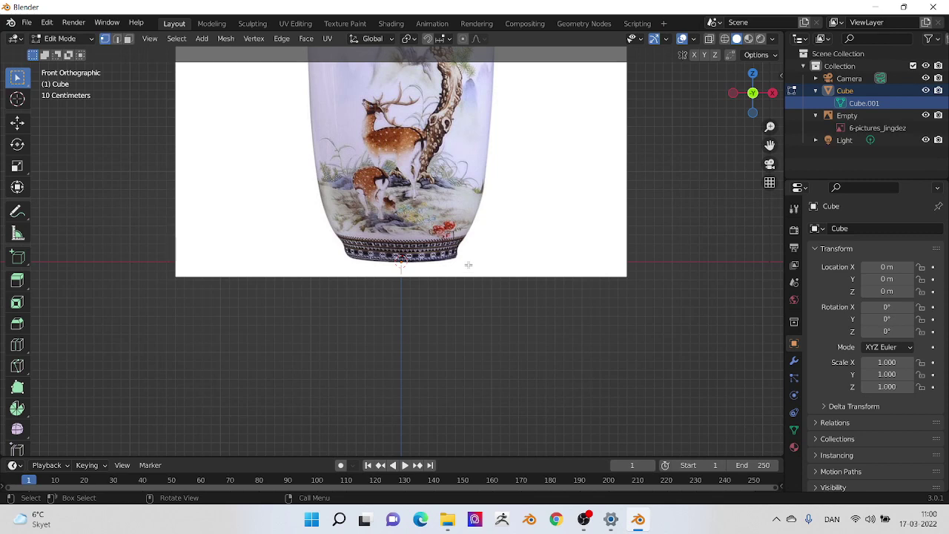
key(g)
key(x)
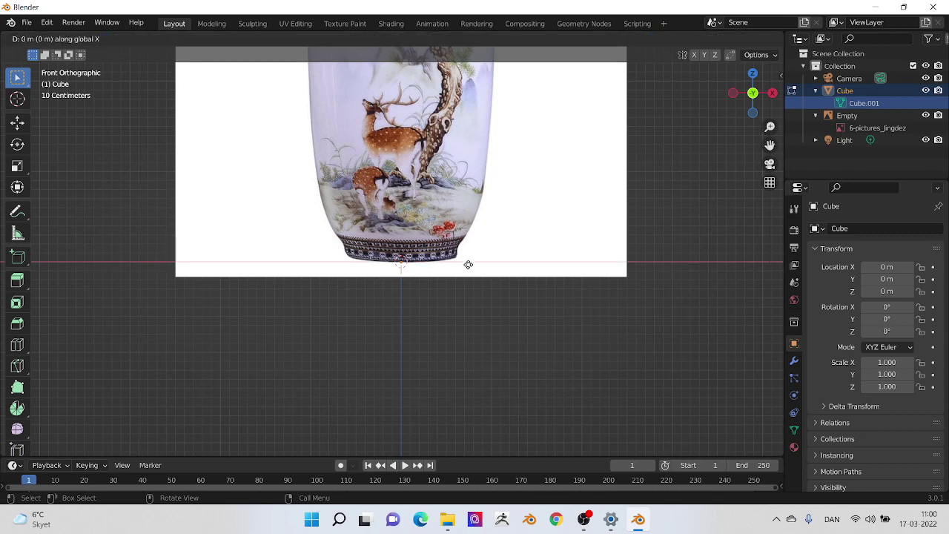
click(523, 260)
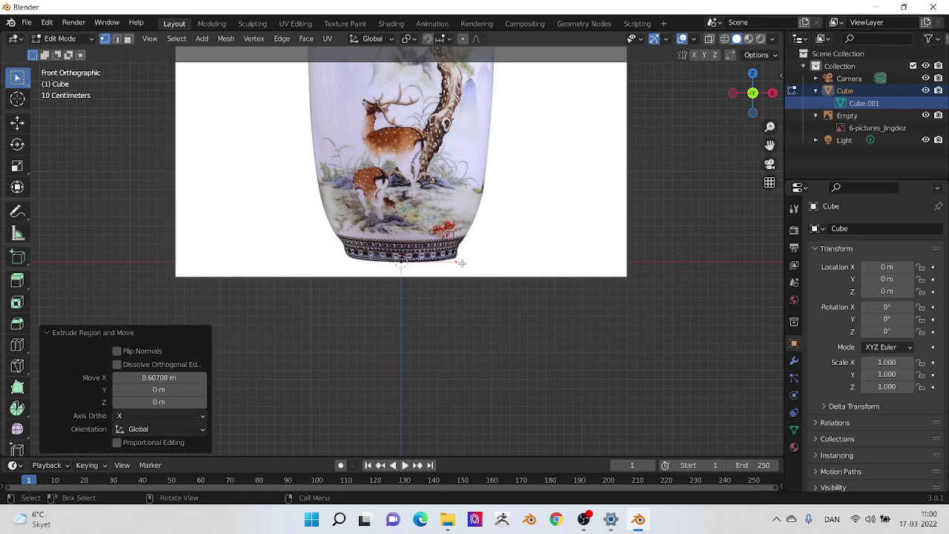
Extrude vertices from the base corner up along the outer edge of the foot and the vase's lower body.
key(g)
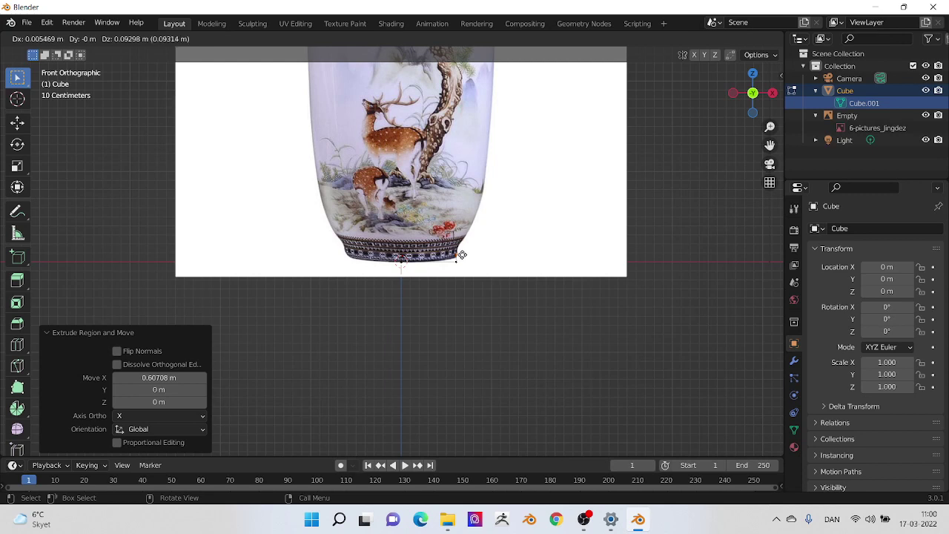
click(483, 215)
shift+middle_drag(483, 215, 464, 376)
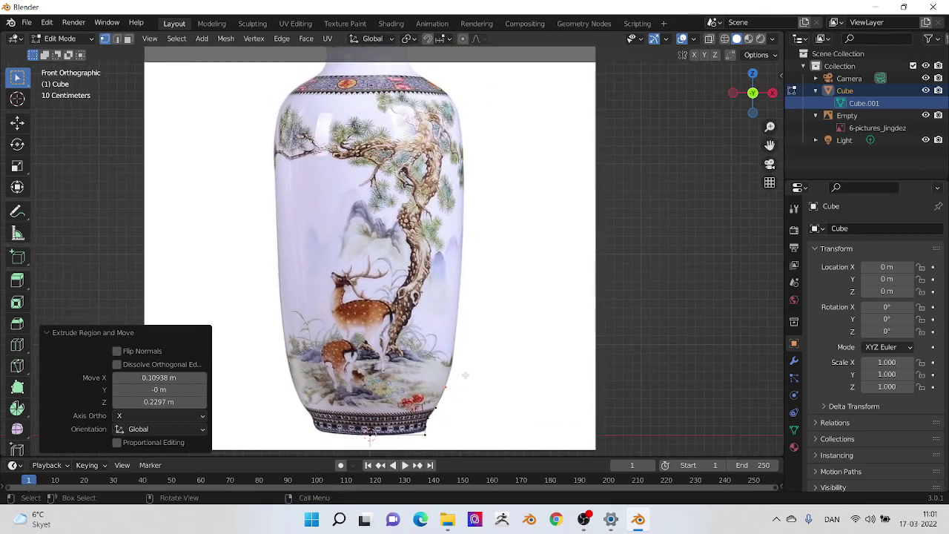
key(e)
click(472, 349)
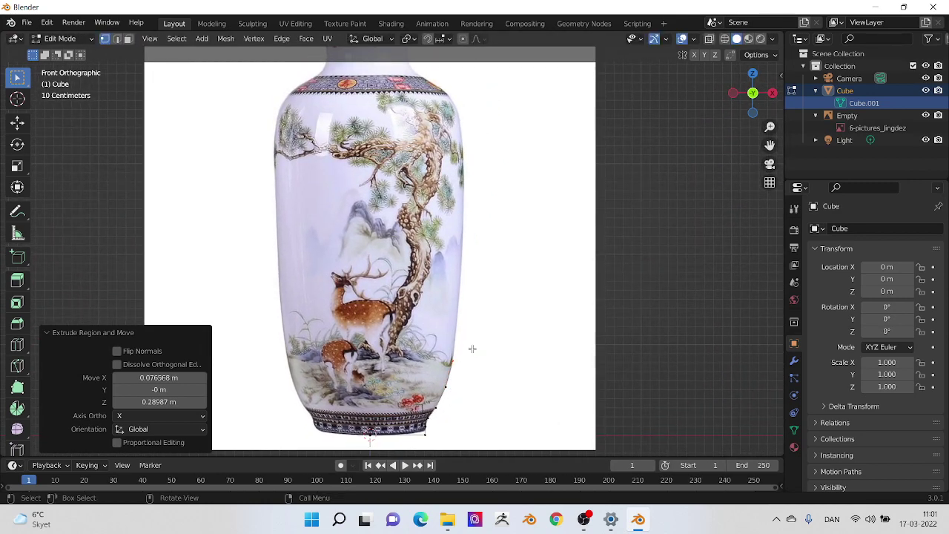
key(e)
click(477, 265)
Continue extruding the outer profile up the vase's side to just below the shoulder.
key(e)
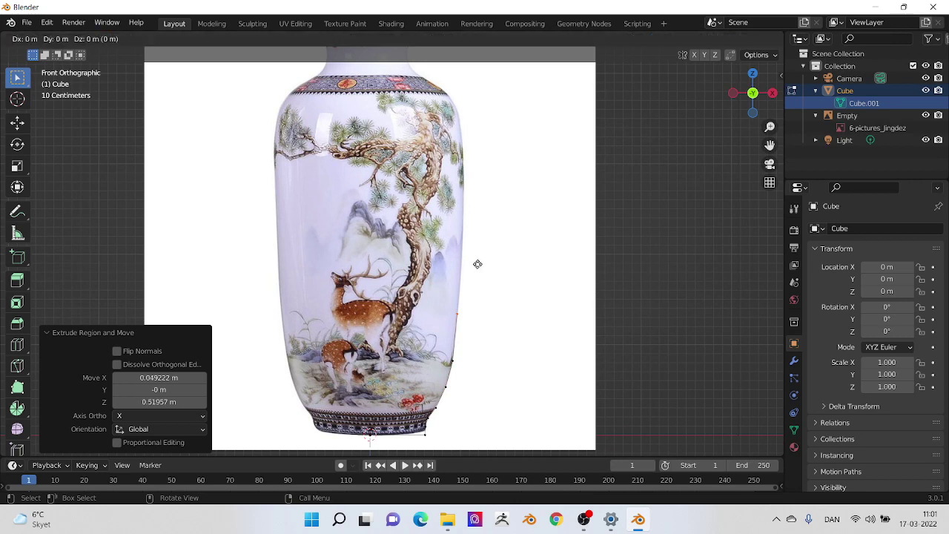
click(481, 215)
key(e)
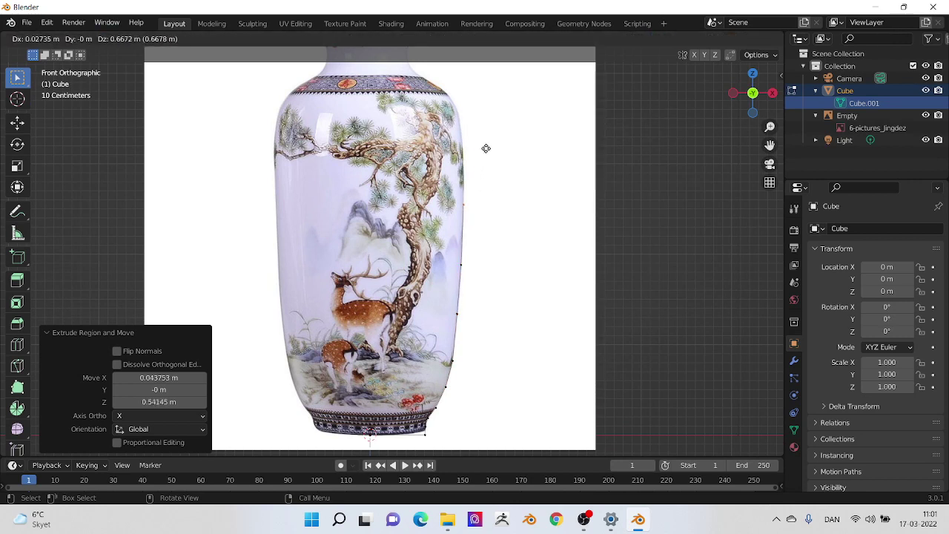
click(486, 148)
key(e)
click(486, 113)
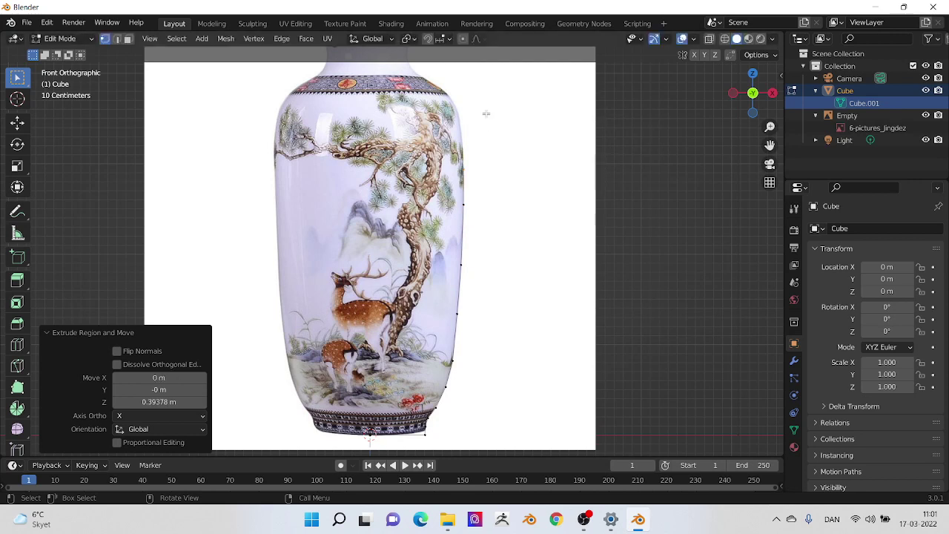
key(e)
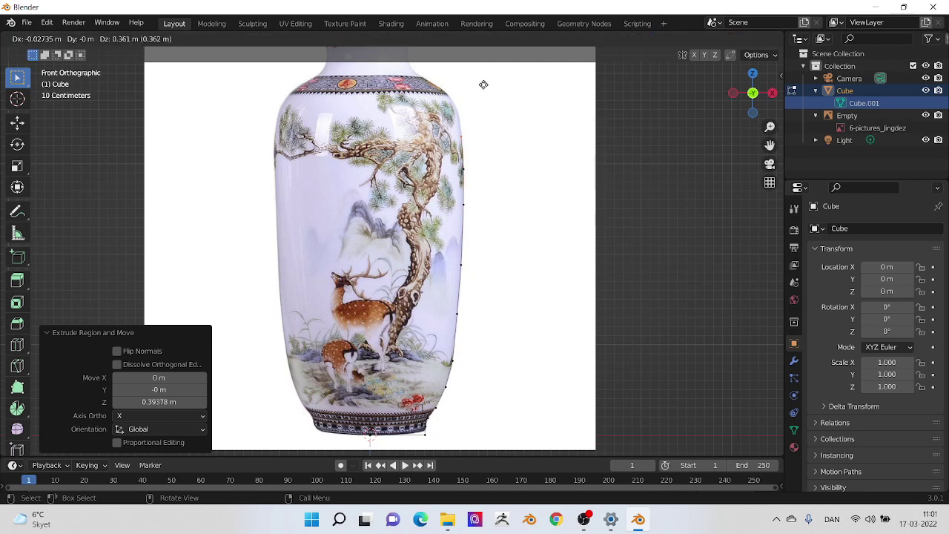
click(483, 83)
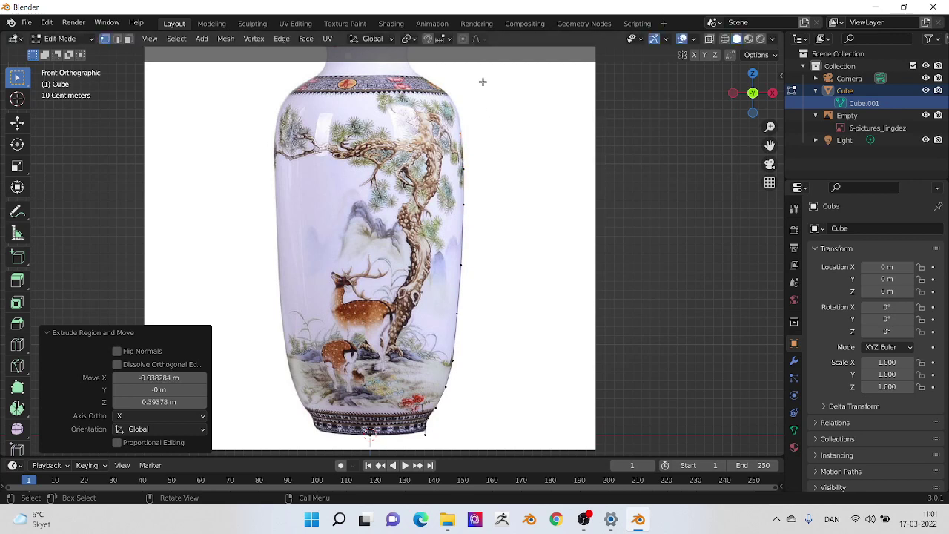
Extrude the outer profile around the shoulder and up the neck to the vase's flared rim.
shift+middle_drag(485, 97, 485, 251)
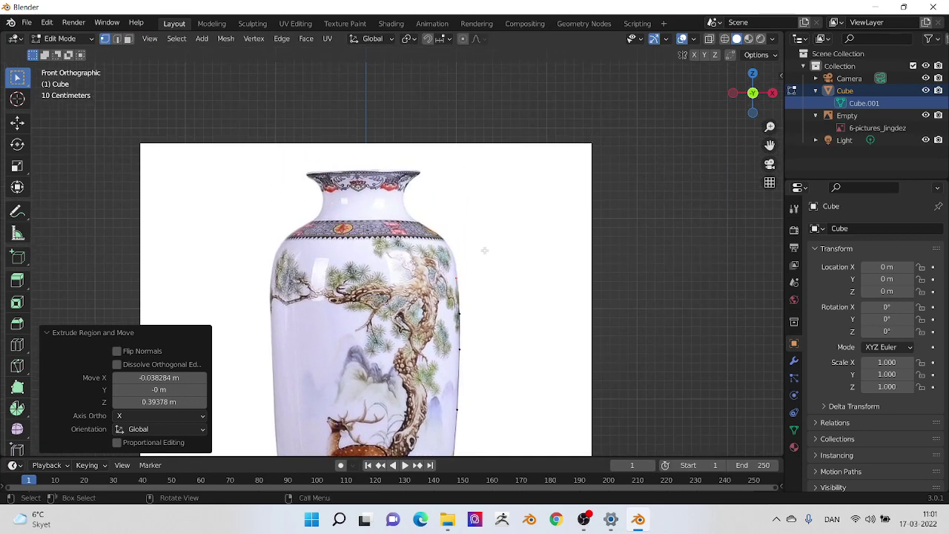
key(e)
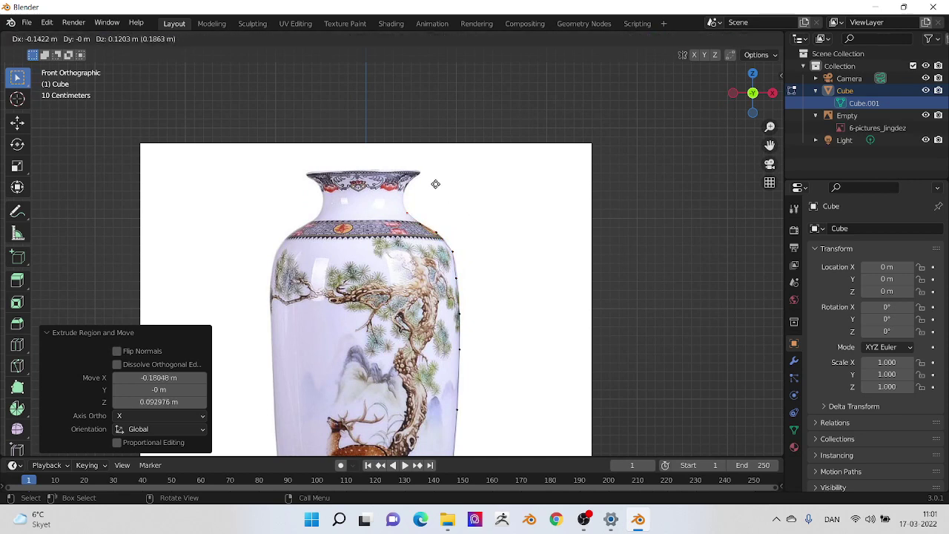
click(448, 144)
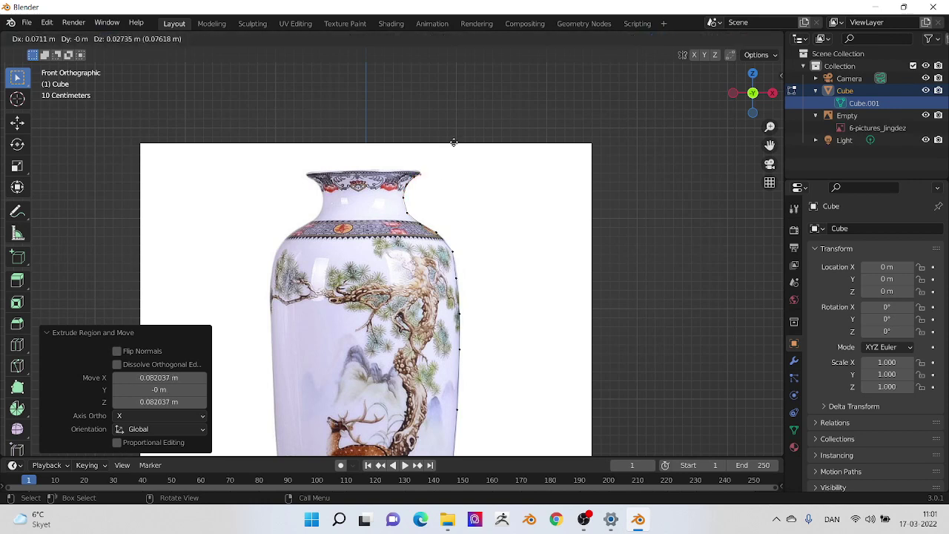
Extrude the inner wall from the neck down past the shoulder to mid-body, just inside the outer profile.
key(e)
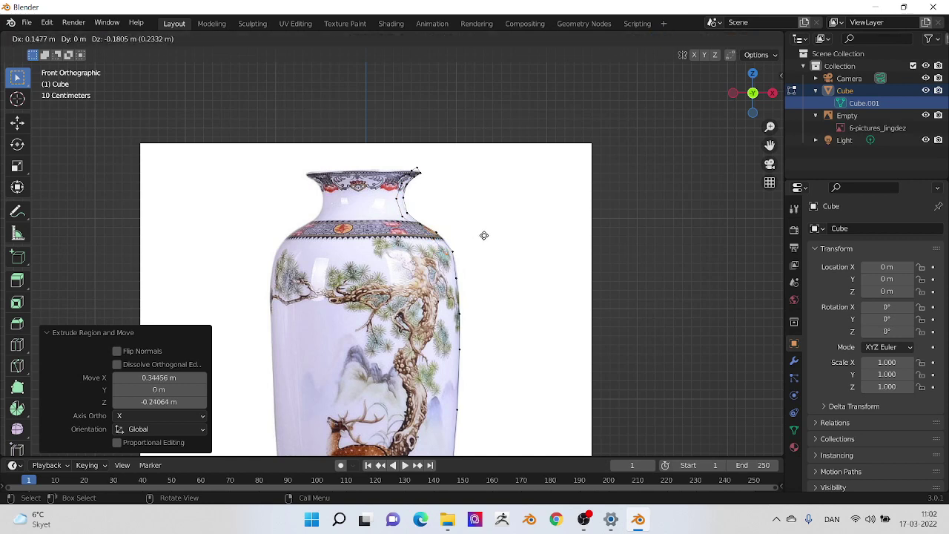
click(484, 235)
key(e)
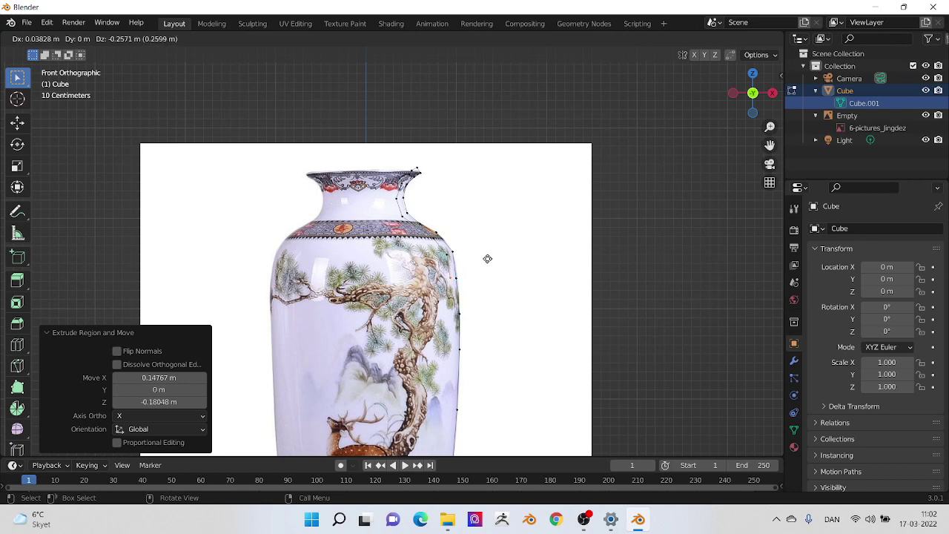
click(487, 259)
key(e)
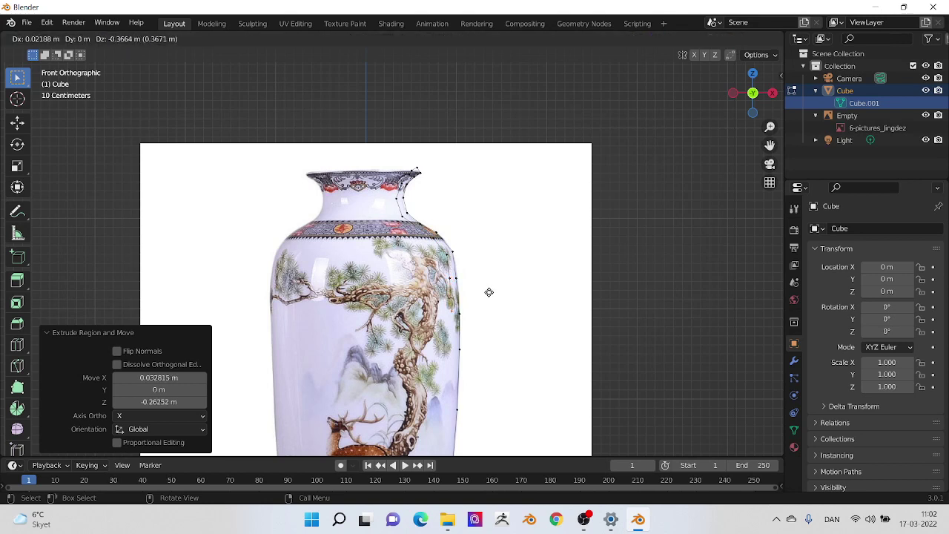
click(490, 295)
key(e)
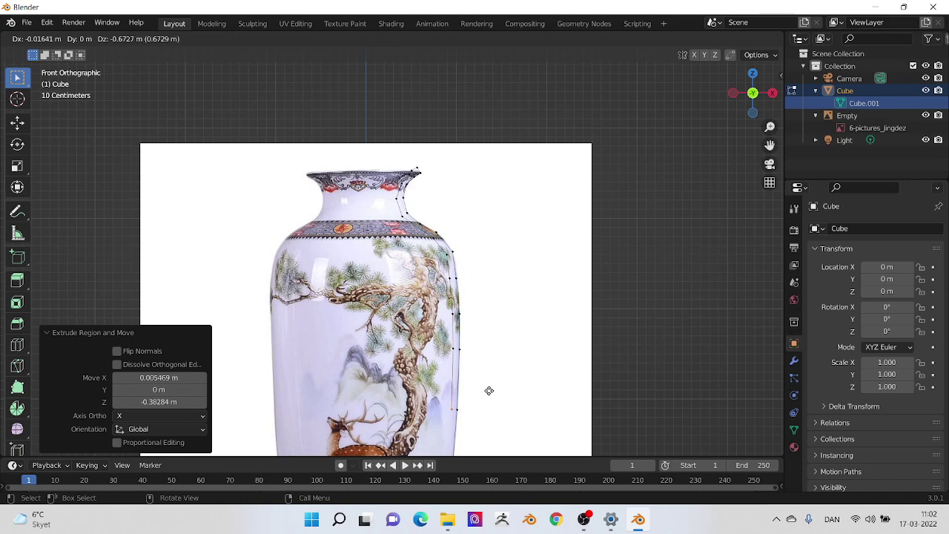
click(488, 391)
Extrude the inner wall down to the foot and close the profile with an inner floor reaching the central axis.
shift+middle_drag(490, 388, 502, 186)
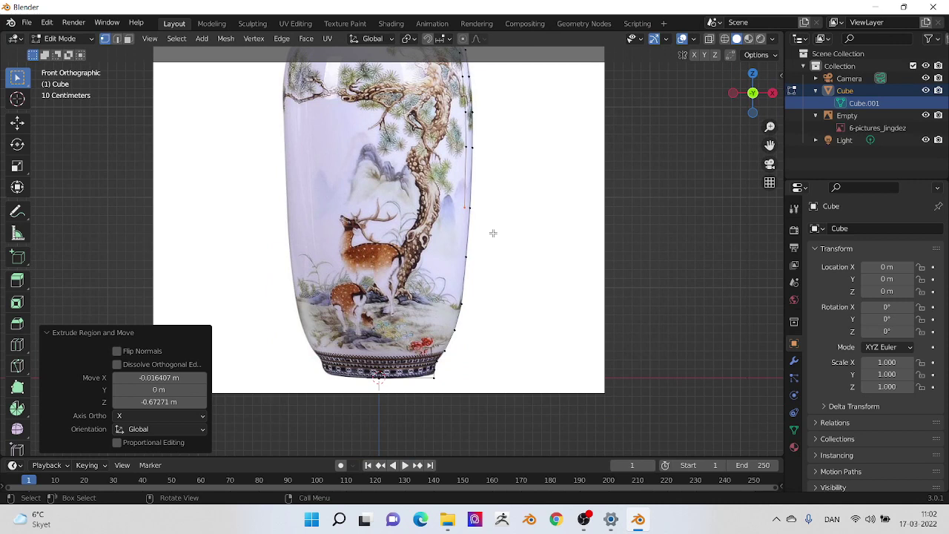
key(e)
click(477, 354)
key(g)
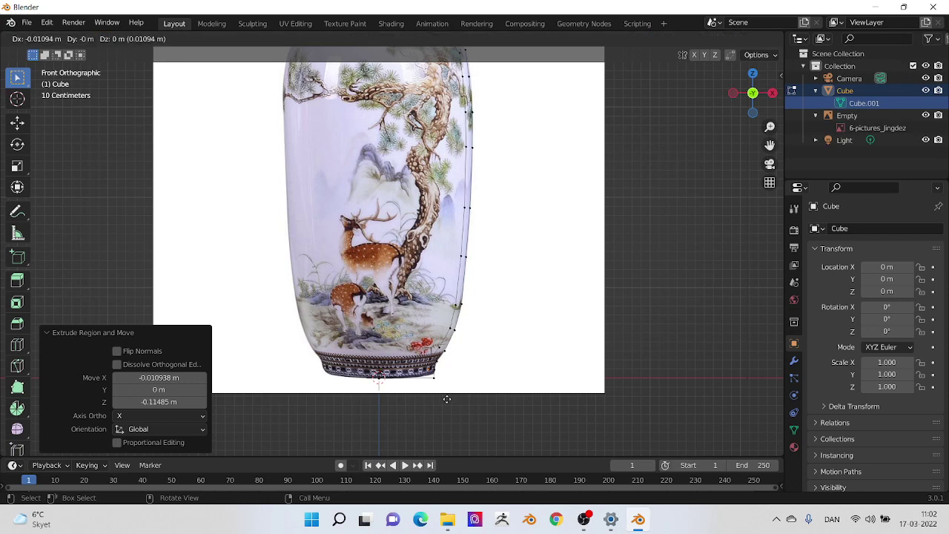
click(399, 398)
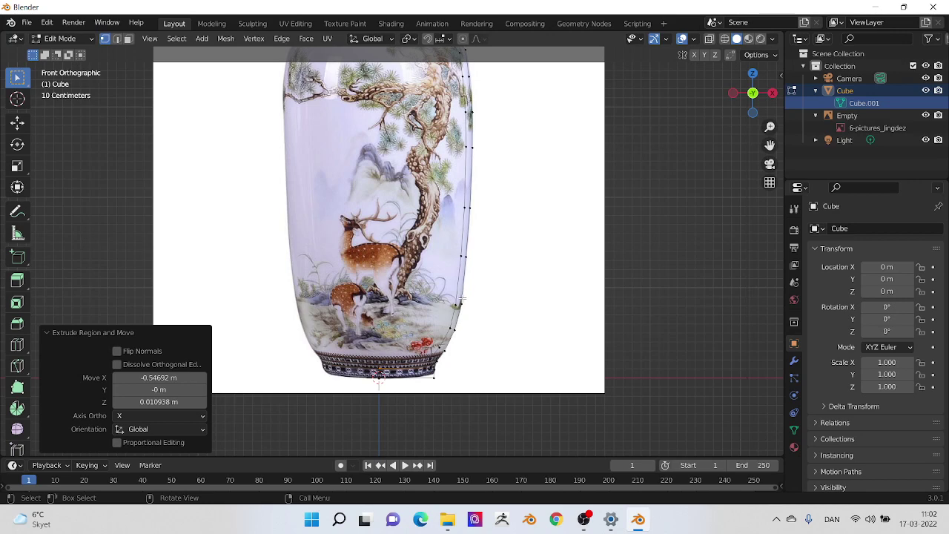
Select the whole linked profile and, in top view, spin it 360° around the Z axis with 12 steps.
key(l)
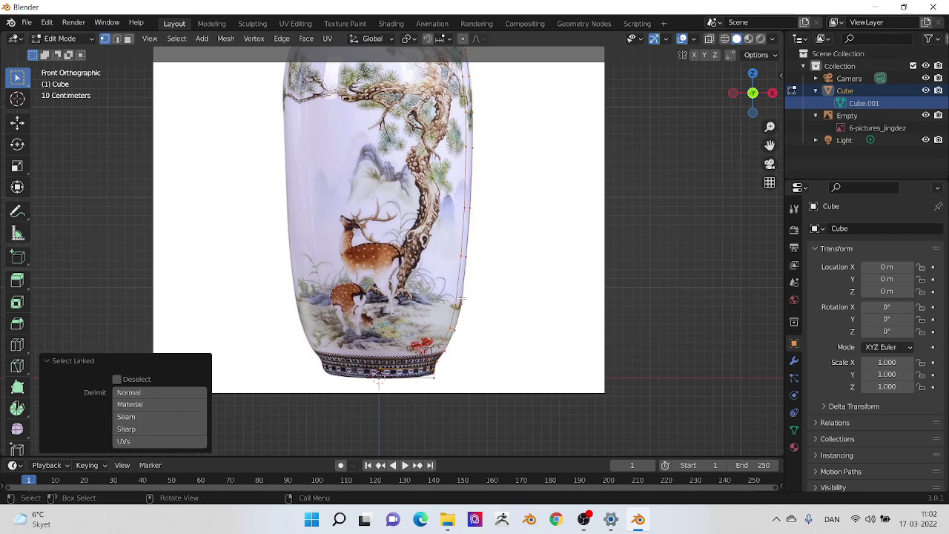
key(KP_7)
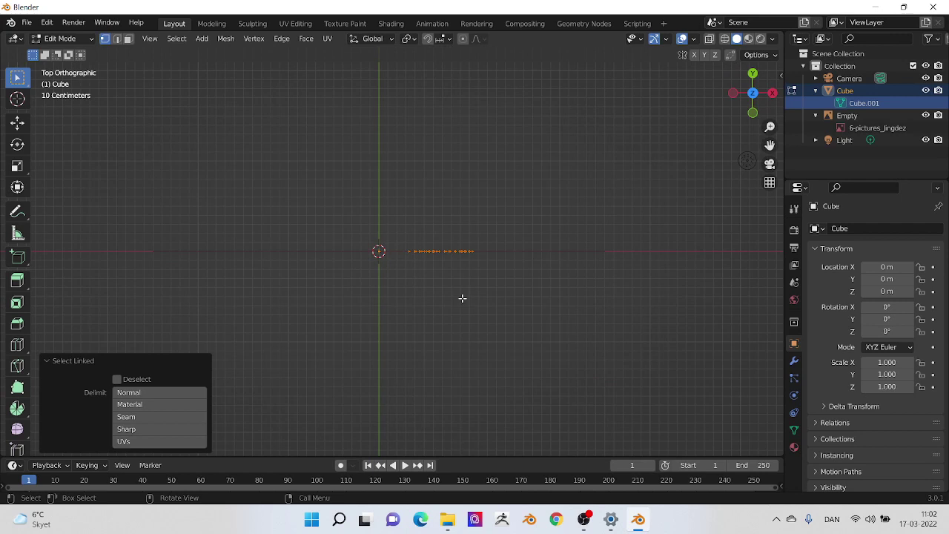
key(alt+e)
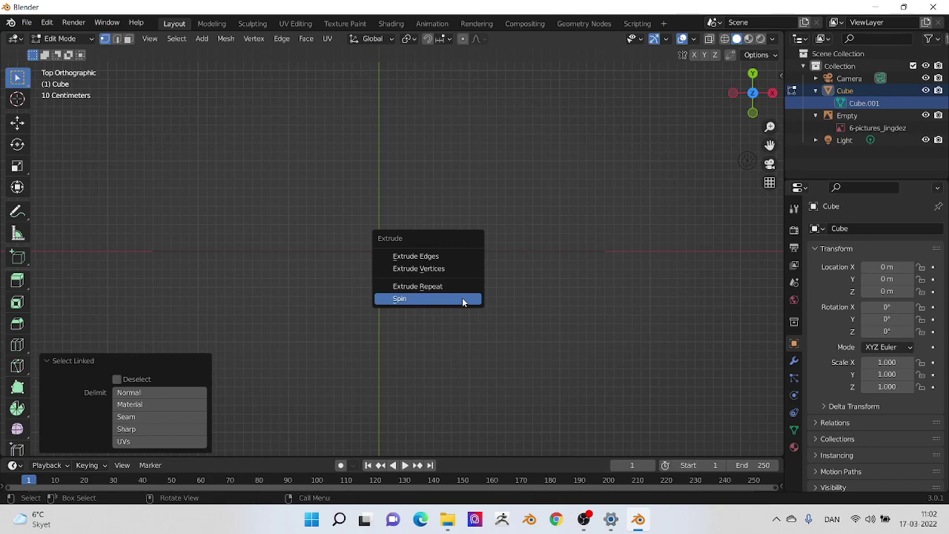
click(462, 298)
Select the centre of the vase's inner floor and merge its vertices by distance at 0.0001 m.
middle_drag(546, 352, 384, 222)
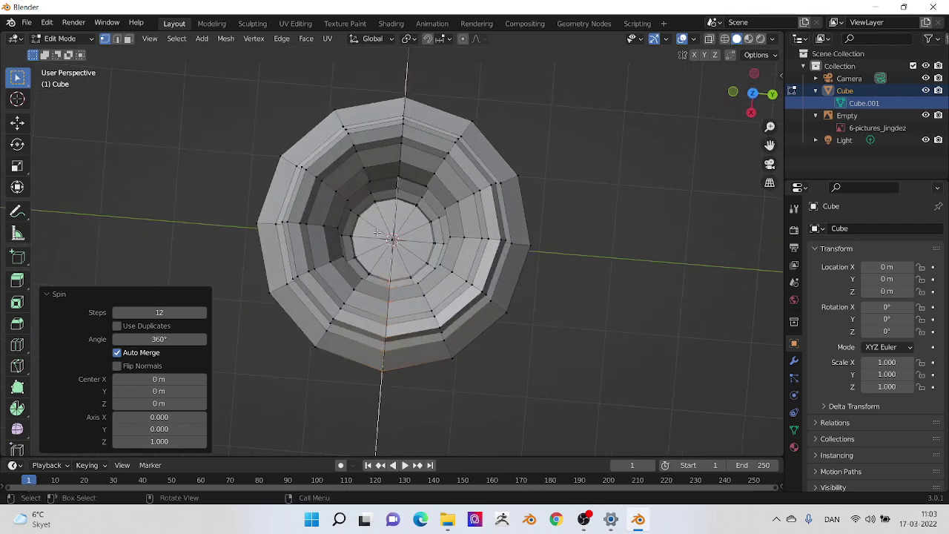
click(409, 252)
middle_drag(416, 264, 398, 267)
key(m)
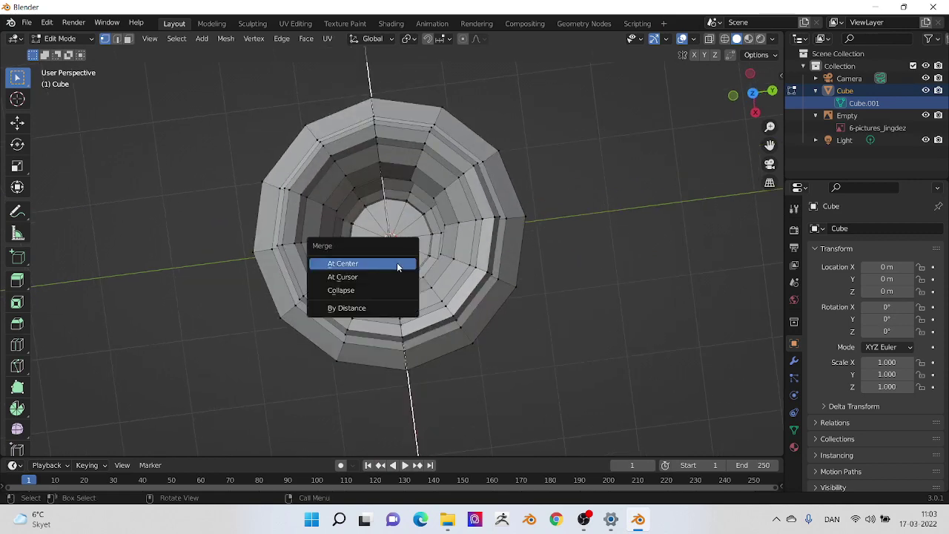
click(362, 320)
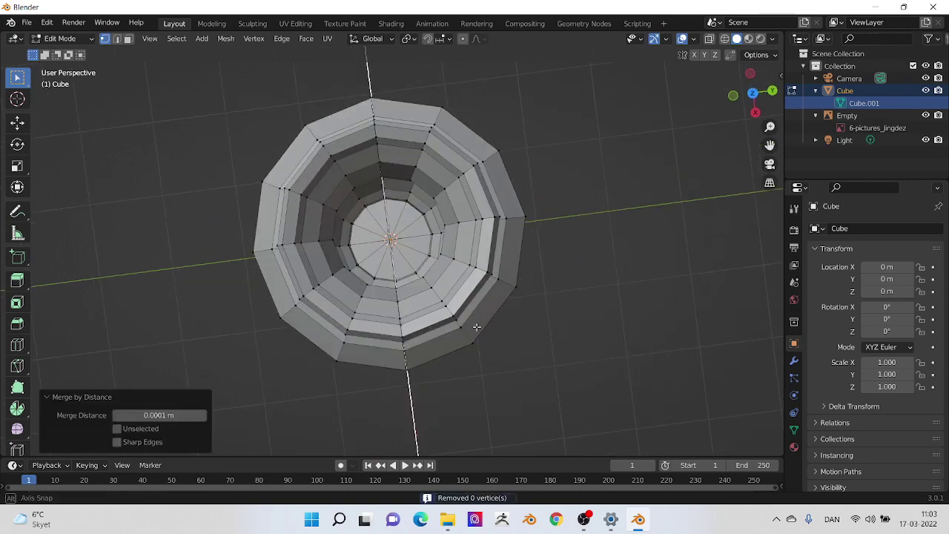
Select the centre of the vase's underside and merge its vertices by distance at 0.0001 m.
middle_drag(476, 326, 417, 286)
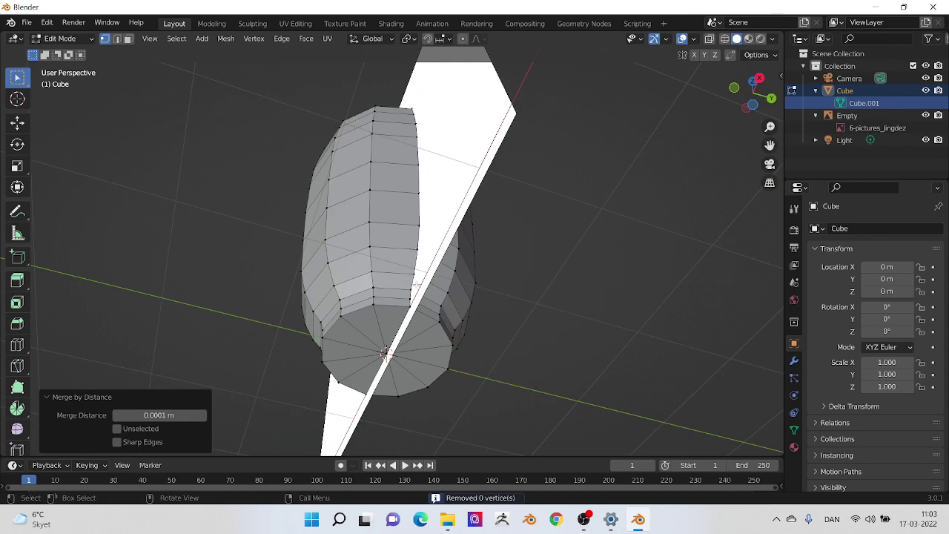
click(379, 346)
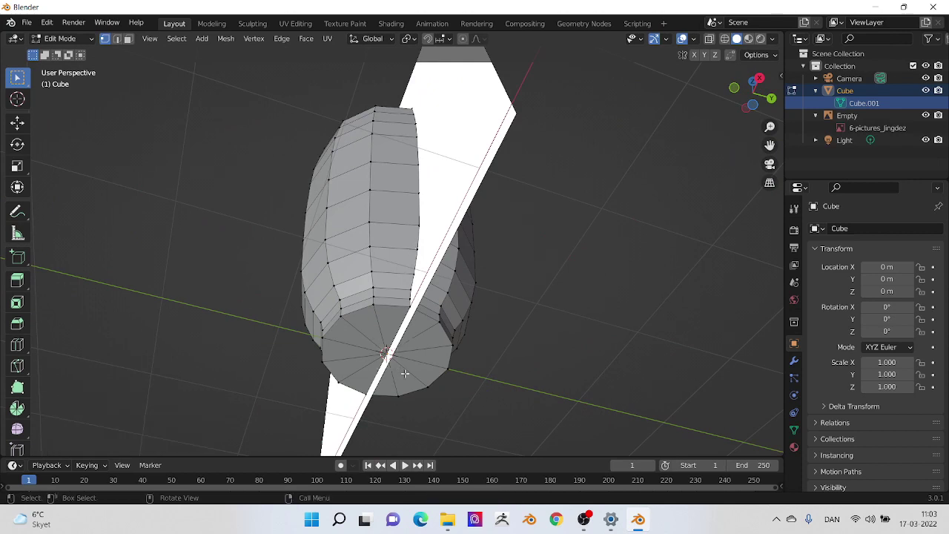
key(m)
click(405, 373)
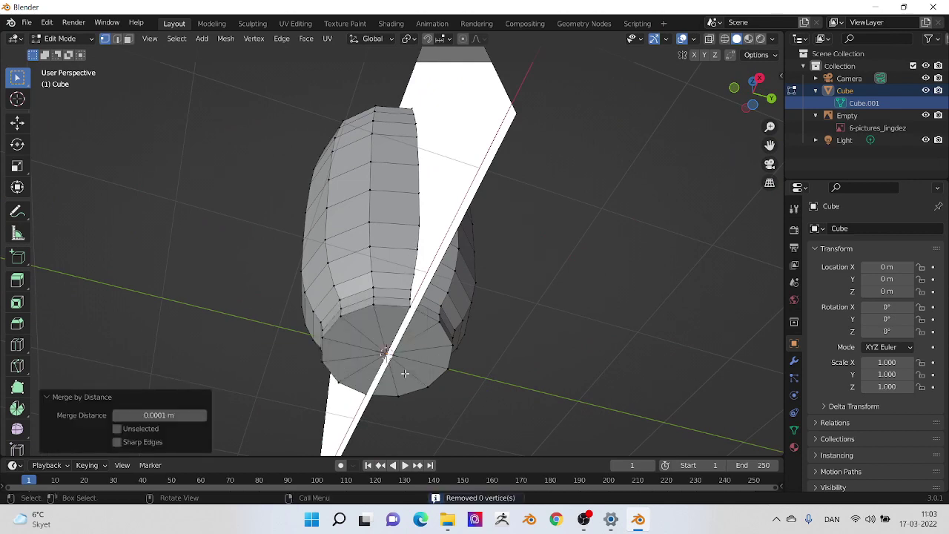
middle_drag(527, 248, 574, 384)
scroll(527, 346, down, 5)
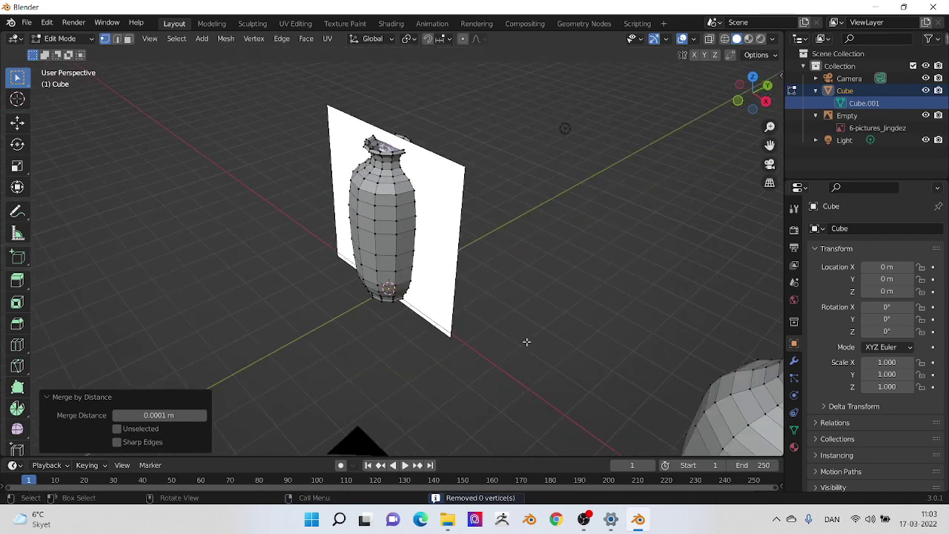